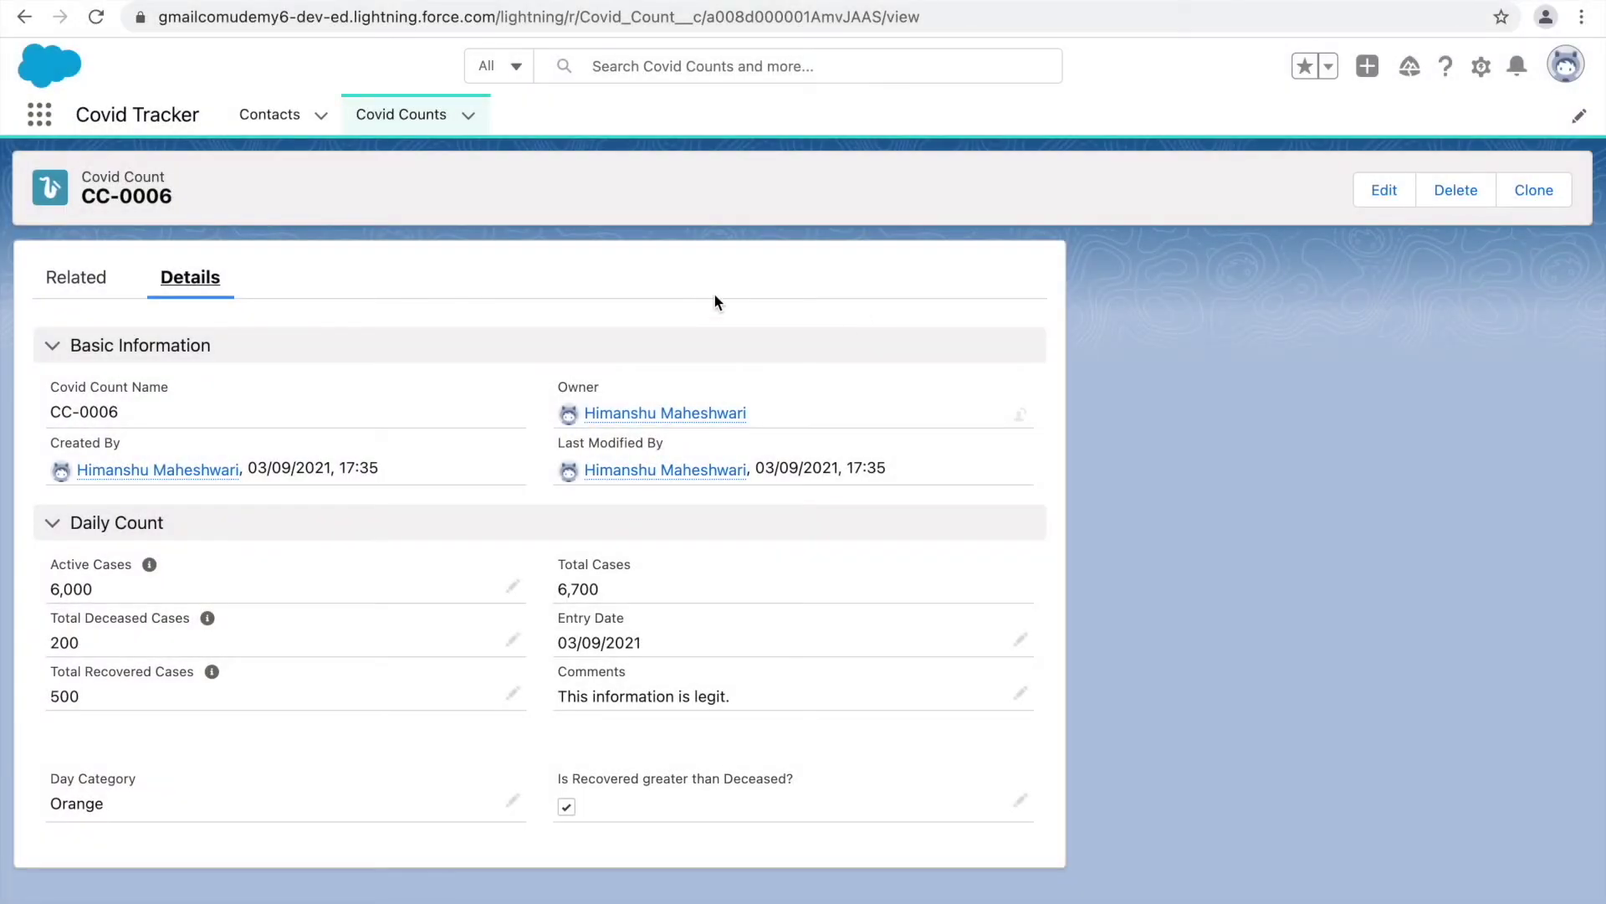
- Collapse and re-expand Basic Information and Daily Count, then show CC-0006's related lists
{"action": "left_click", "coordinate": [50, 346]}
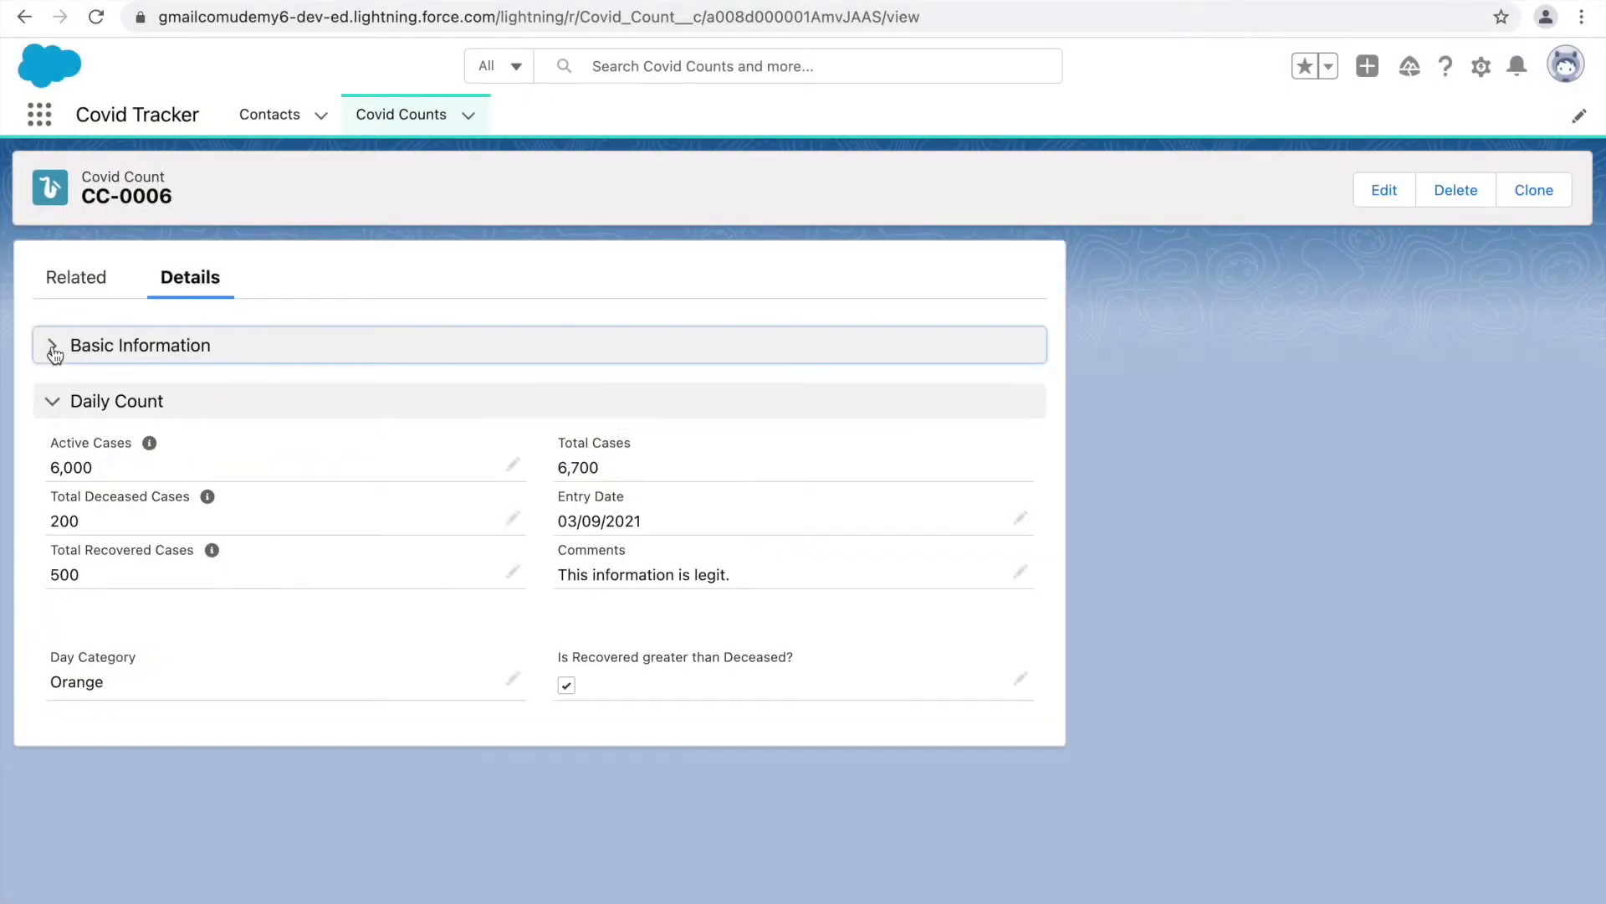
{"action": "left_click", "coordinate": [54, 409]}
{"action": "left_click", "coordinate": [54, 403]}
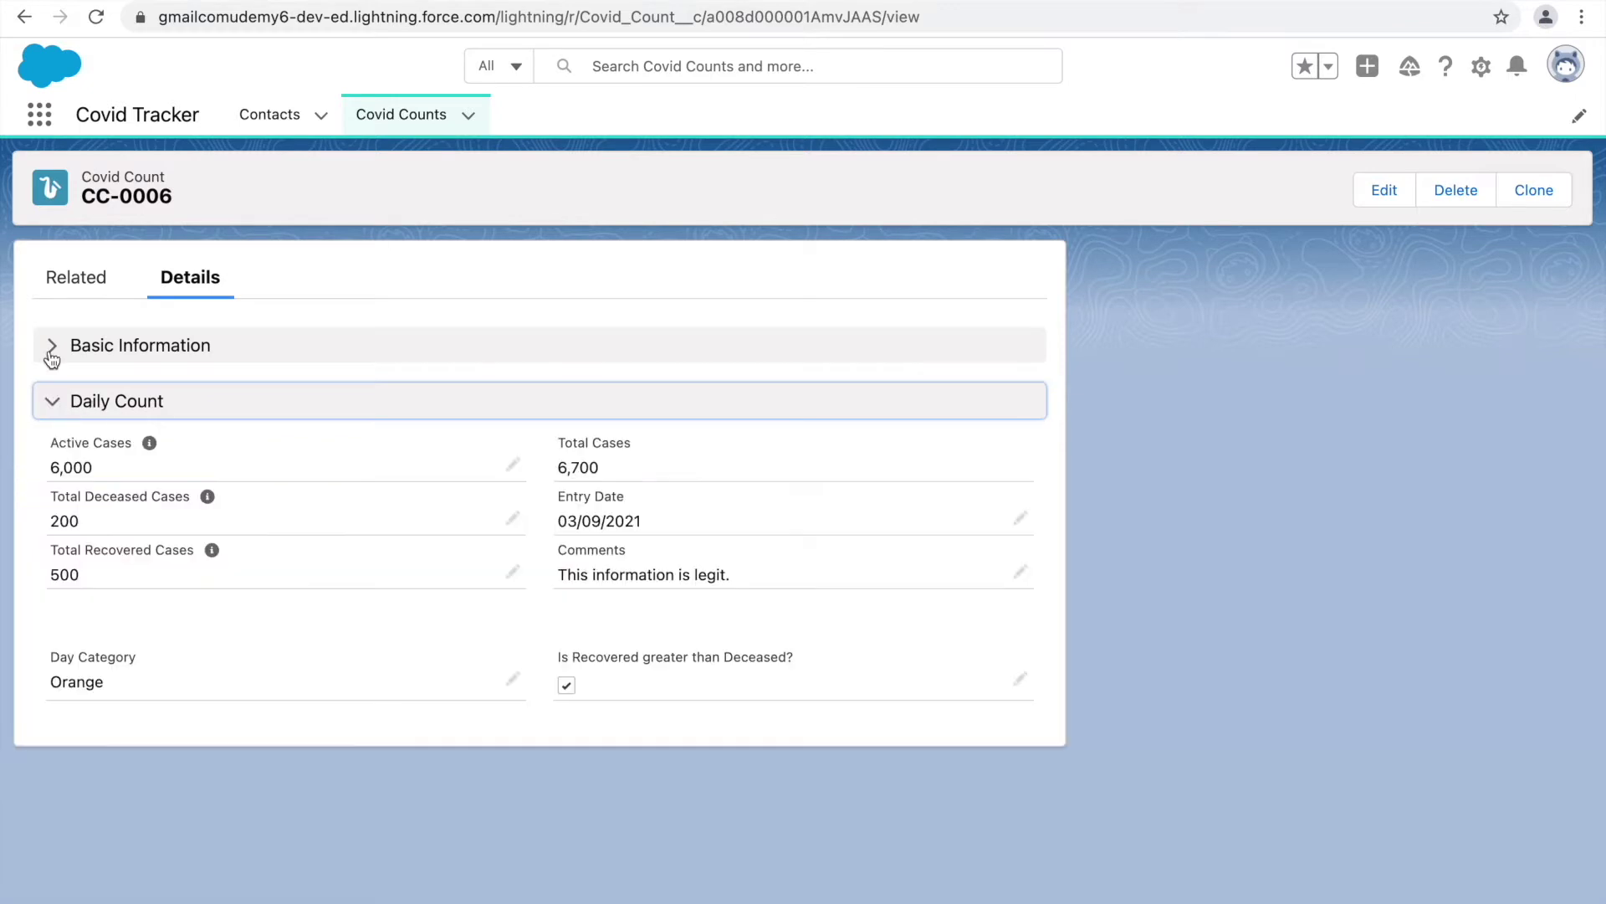
{"action": "left_click", "coordinate": [50, 352]}
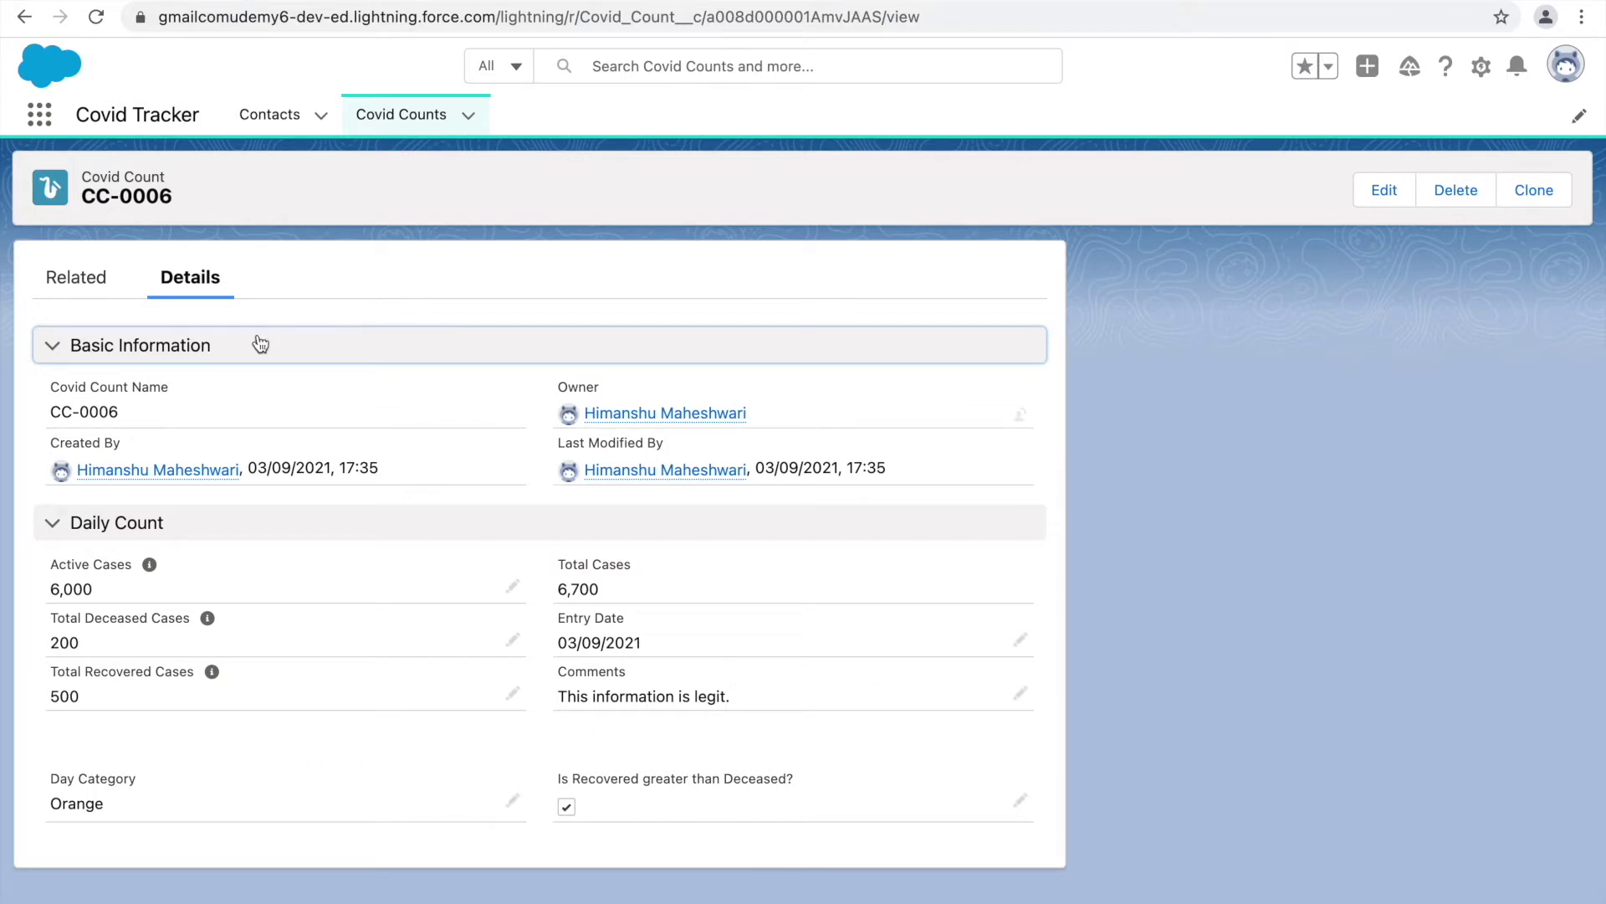
{"action": "left_click", "coordinate": [80, 293]}
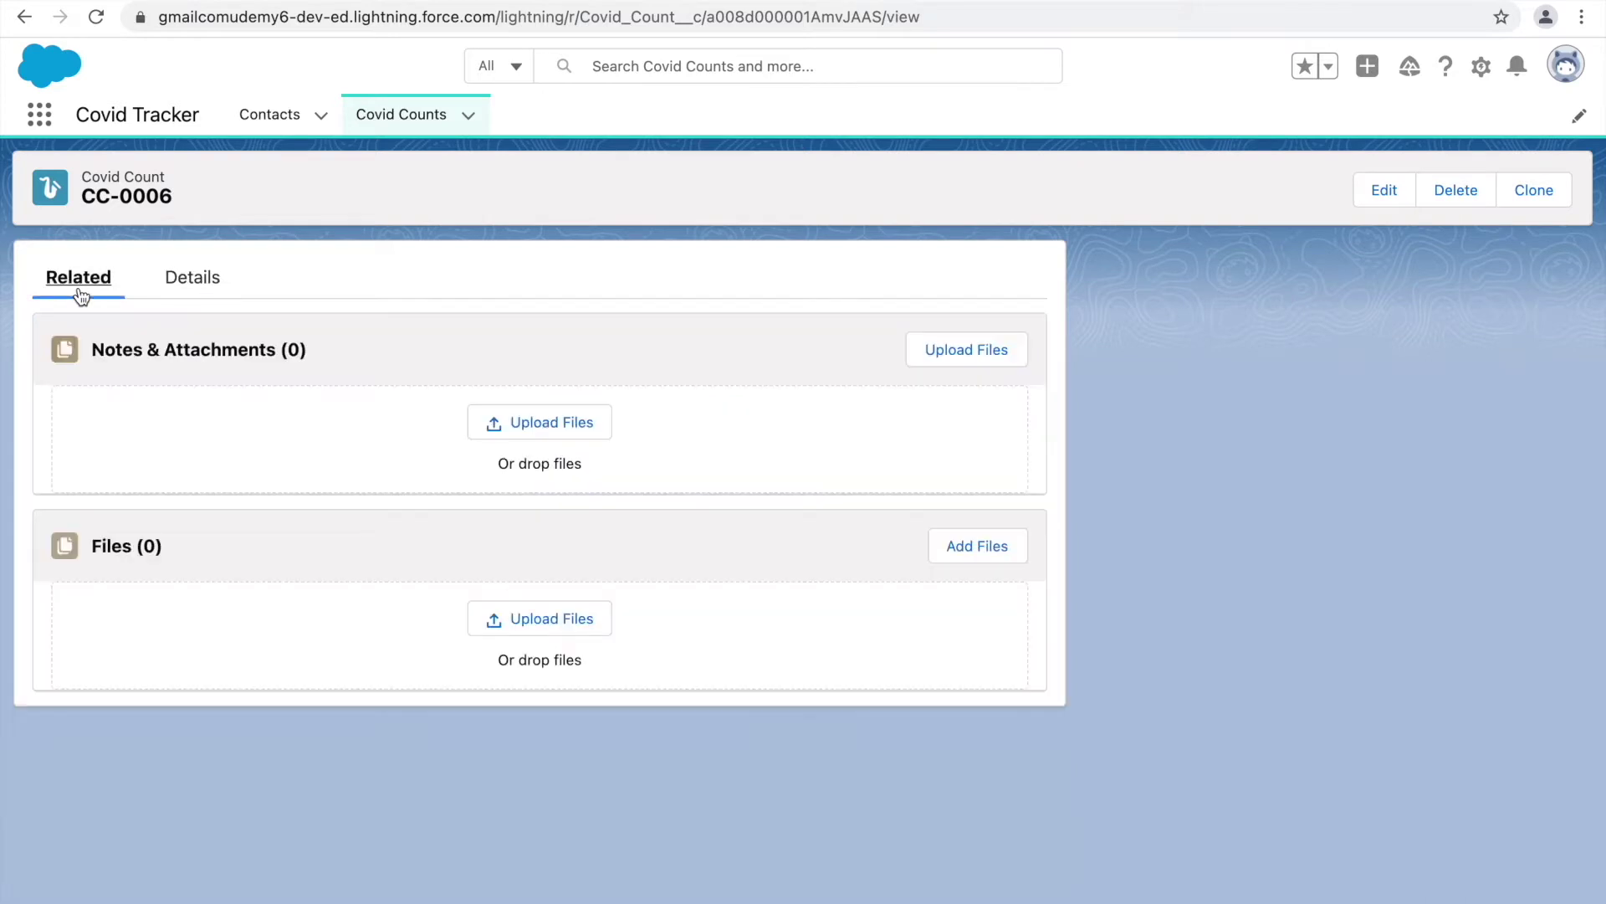
- Switch back and forth between CC-0006's Details and Related tabs, ending on Details
{"action": "left_click", "coordinate": [190, 289]}
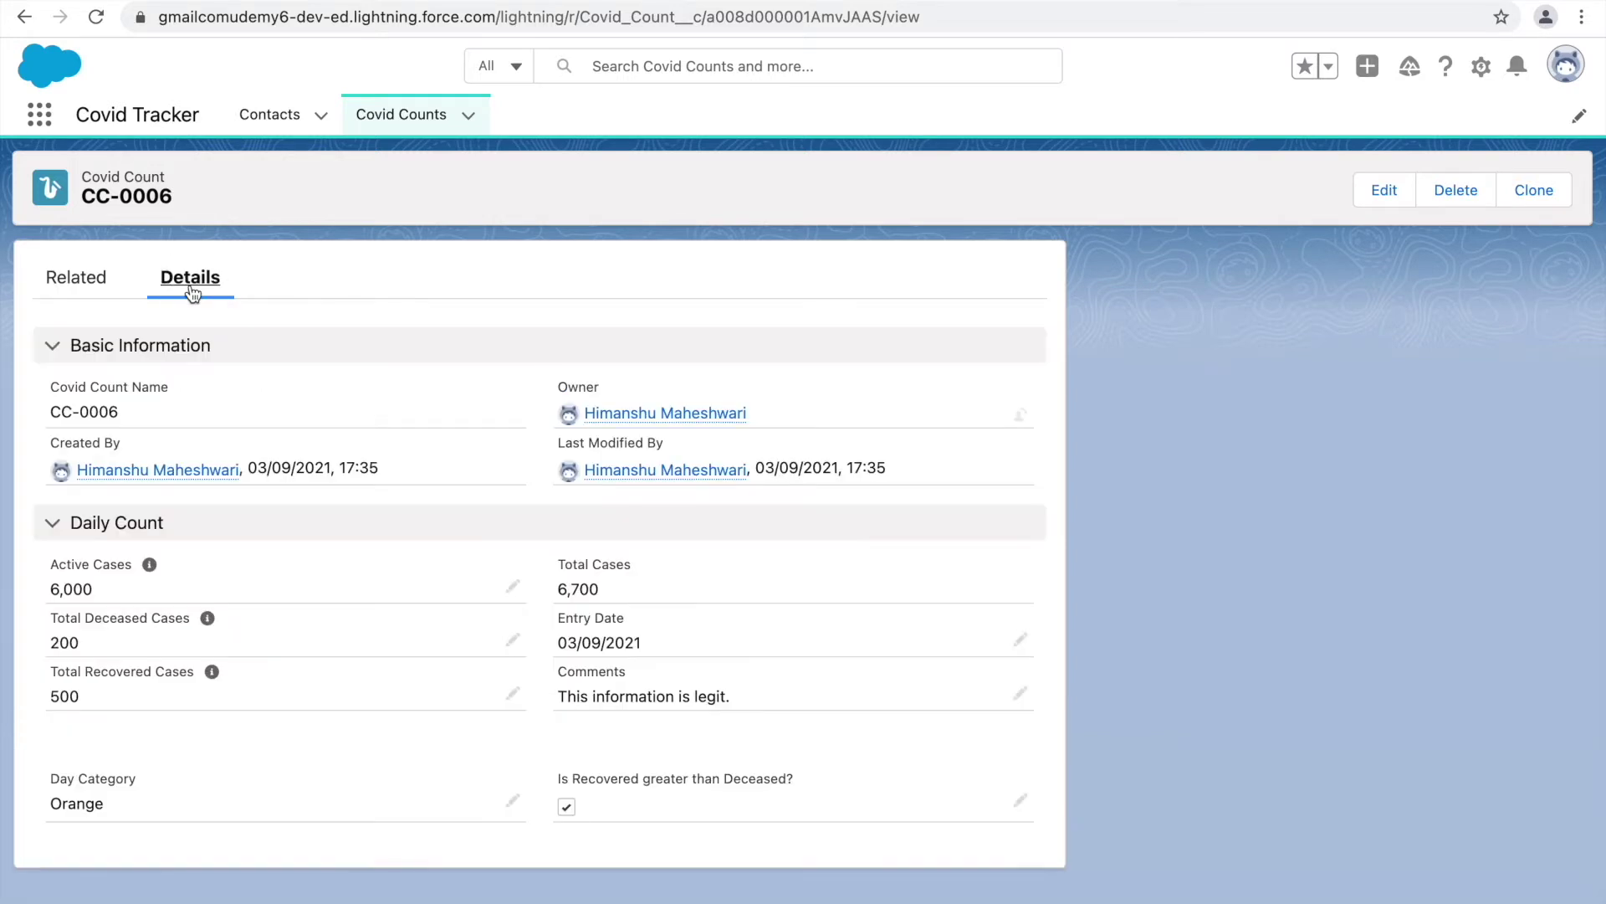
{"action": "left_click", "coordinate": [71, 298]}
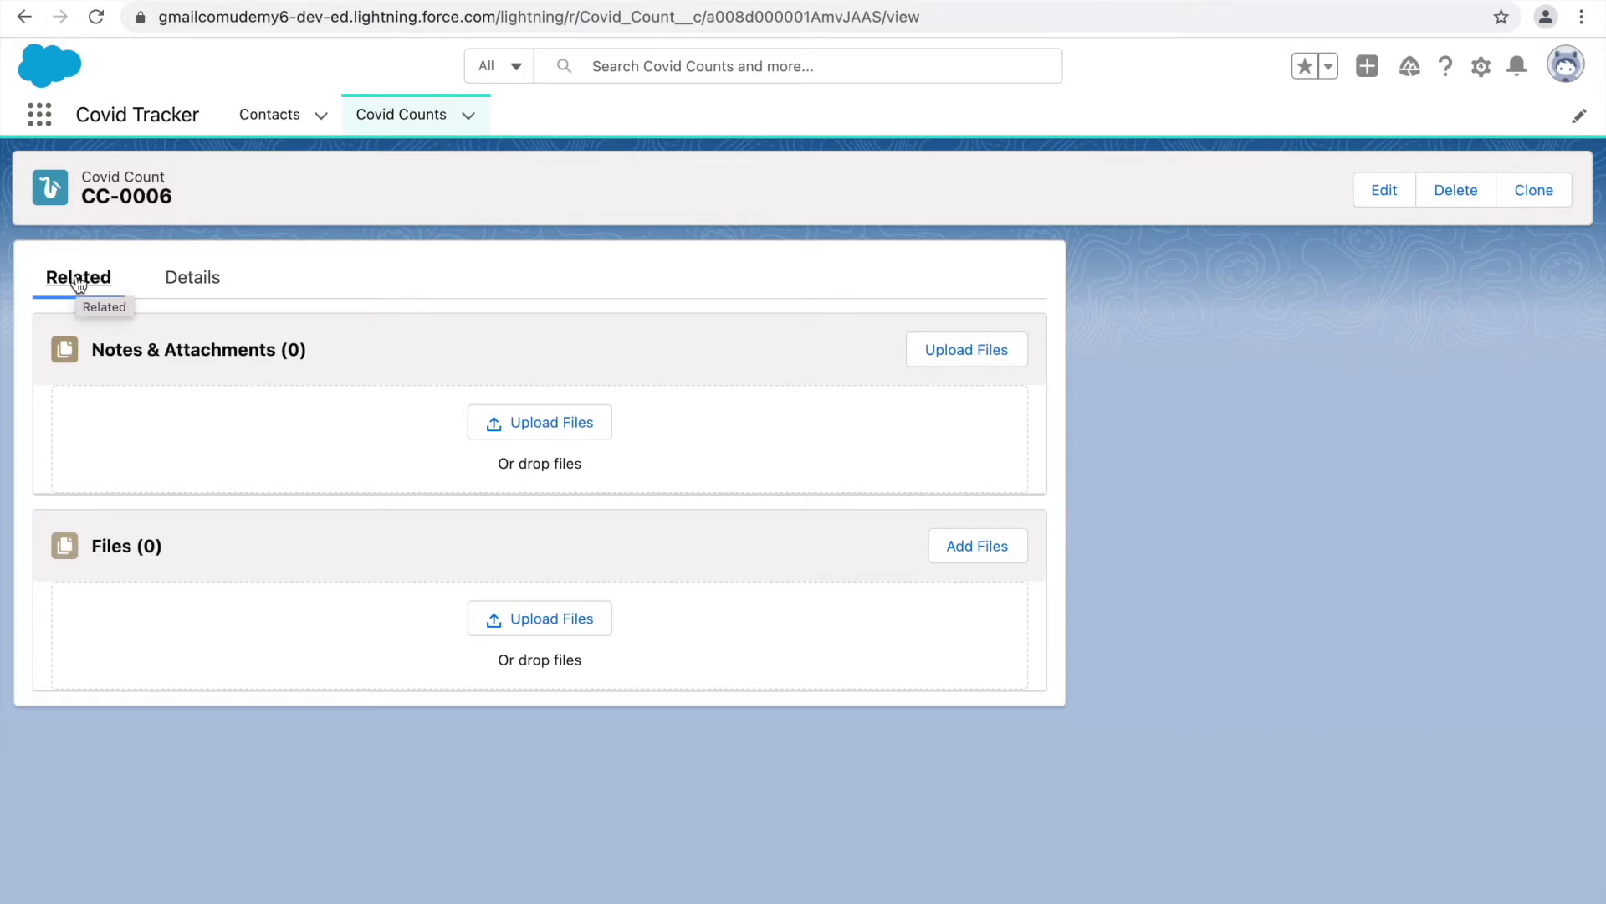
{"action": "left_click", "coordinate": [167, 278]}
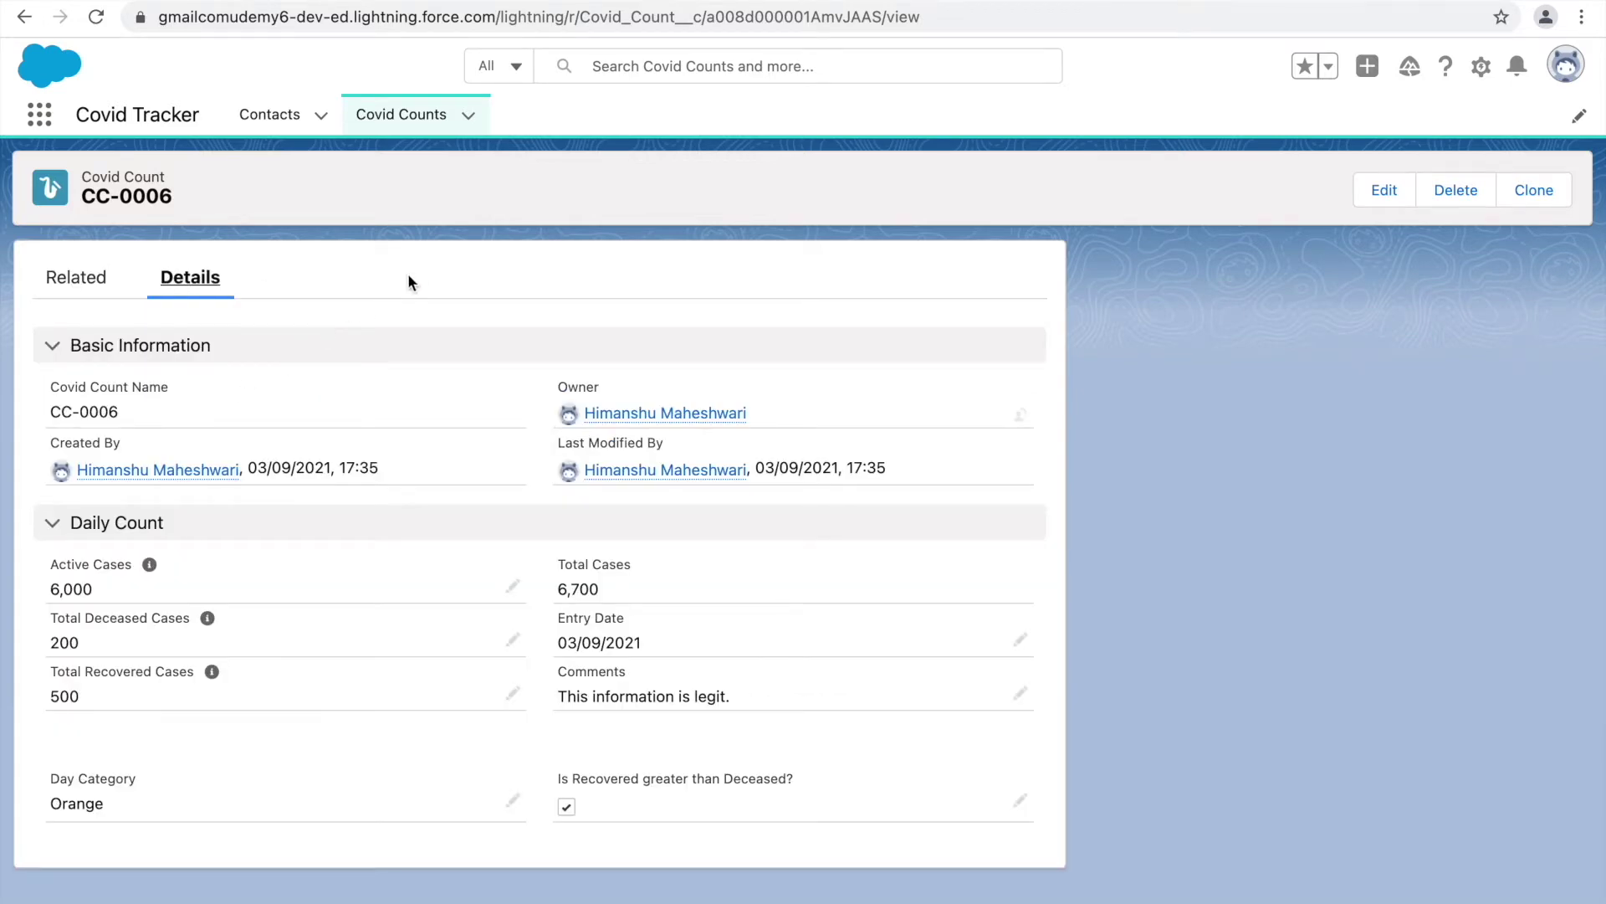
{"action": "left_click", "coordinate": [68, 276]}
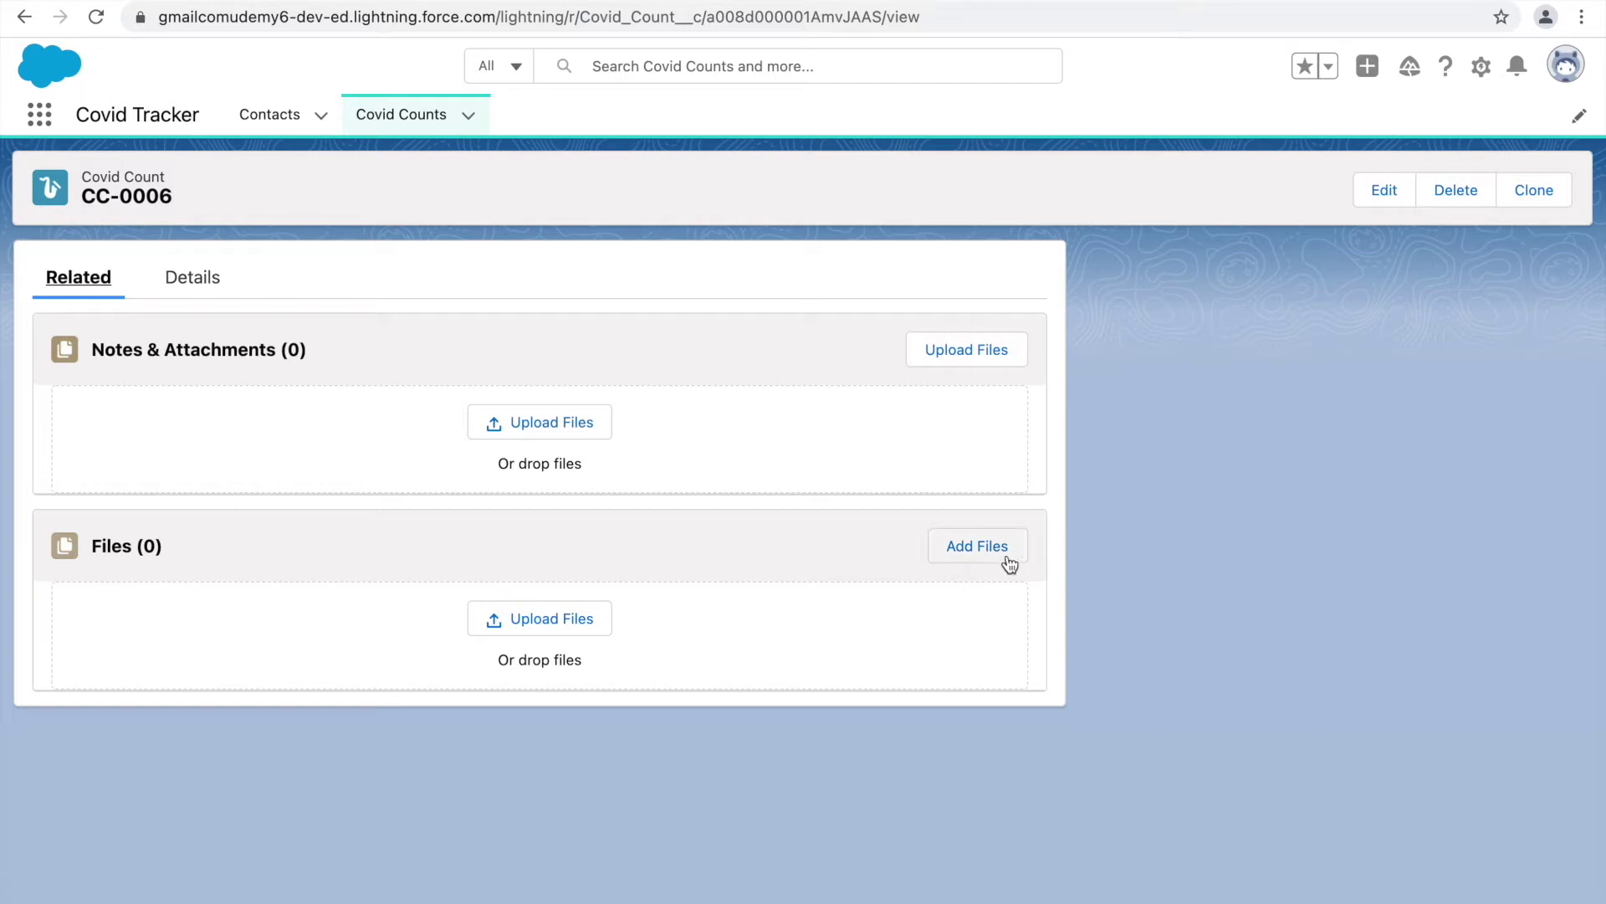
{"action": "left_click", "coordinate": [192, 279]}
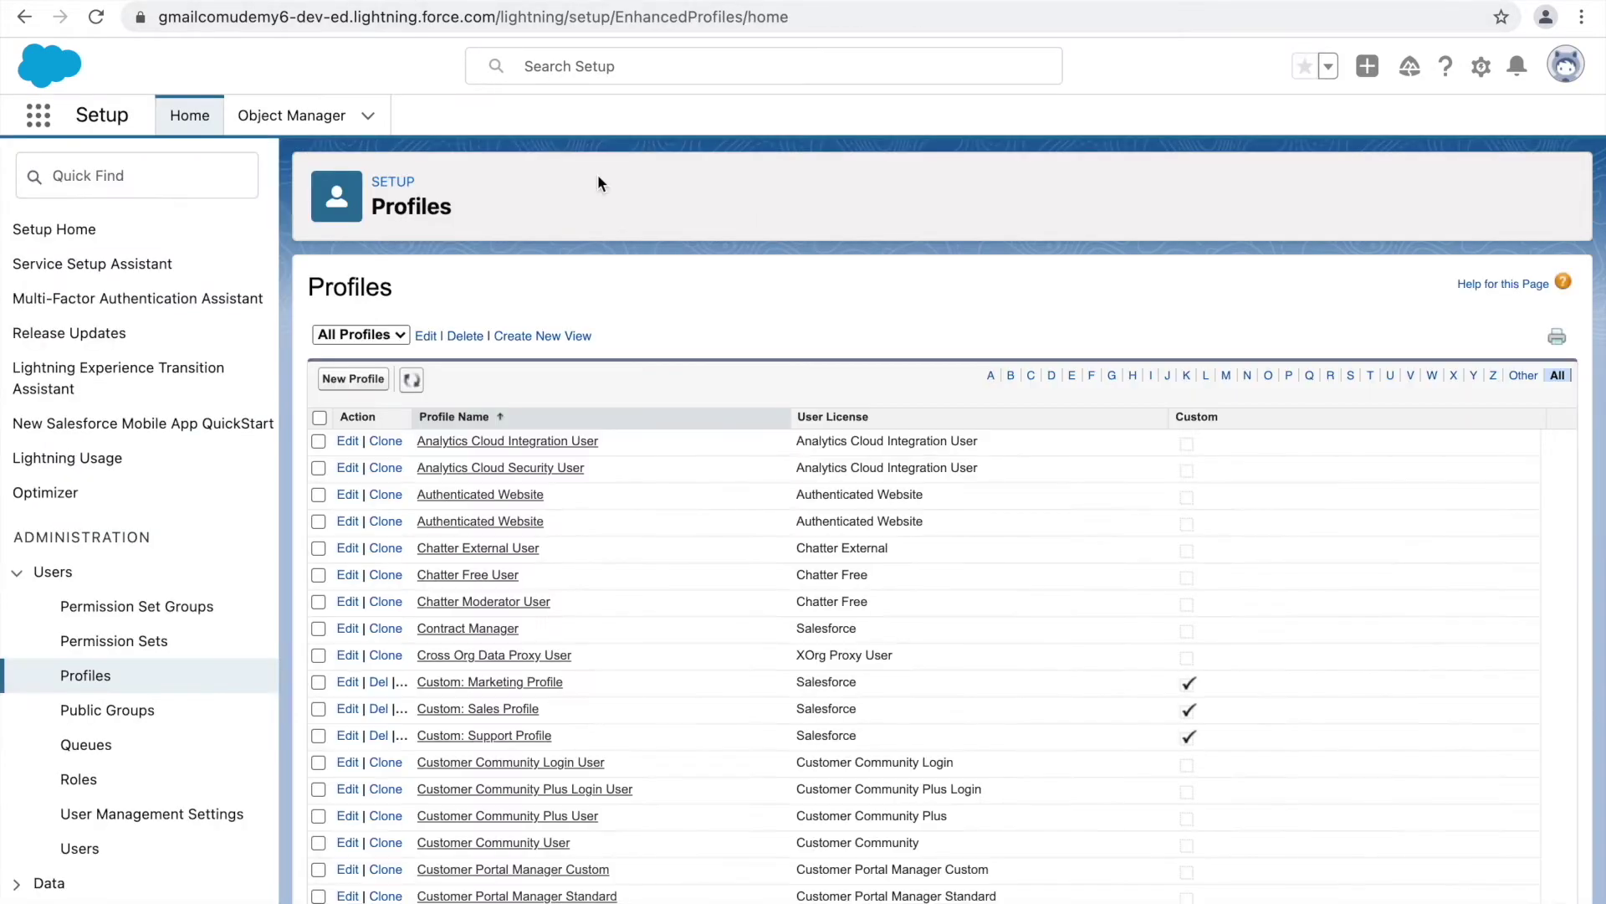
- In Object Manager, find the Covid Count object by searching 'covid cou' and list its page layouts
{"action": "left_click", "coordinate": [186, 120]}
{"action": "left_click", "coordinate": [169, 175]}
{"action": "left_click", "coordinate": [262, 118]}
{"action": "left_click", "coordinate": [1279, 190]}
{"action": "type", "text": "covid cou"}
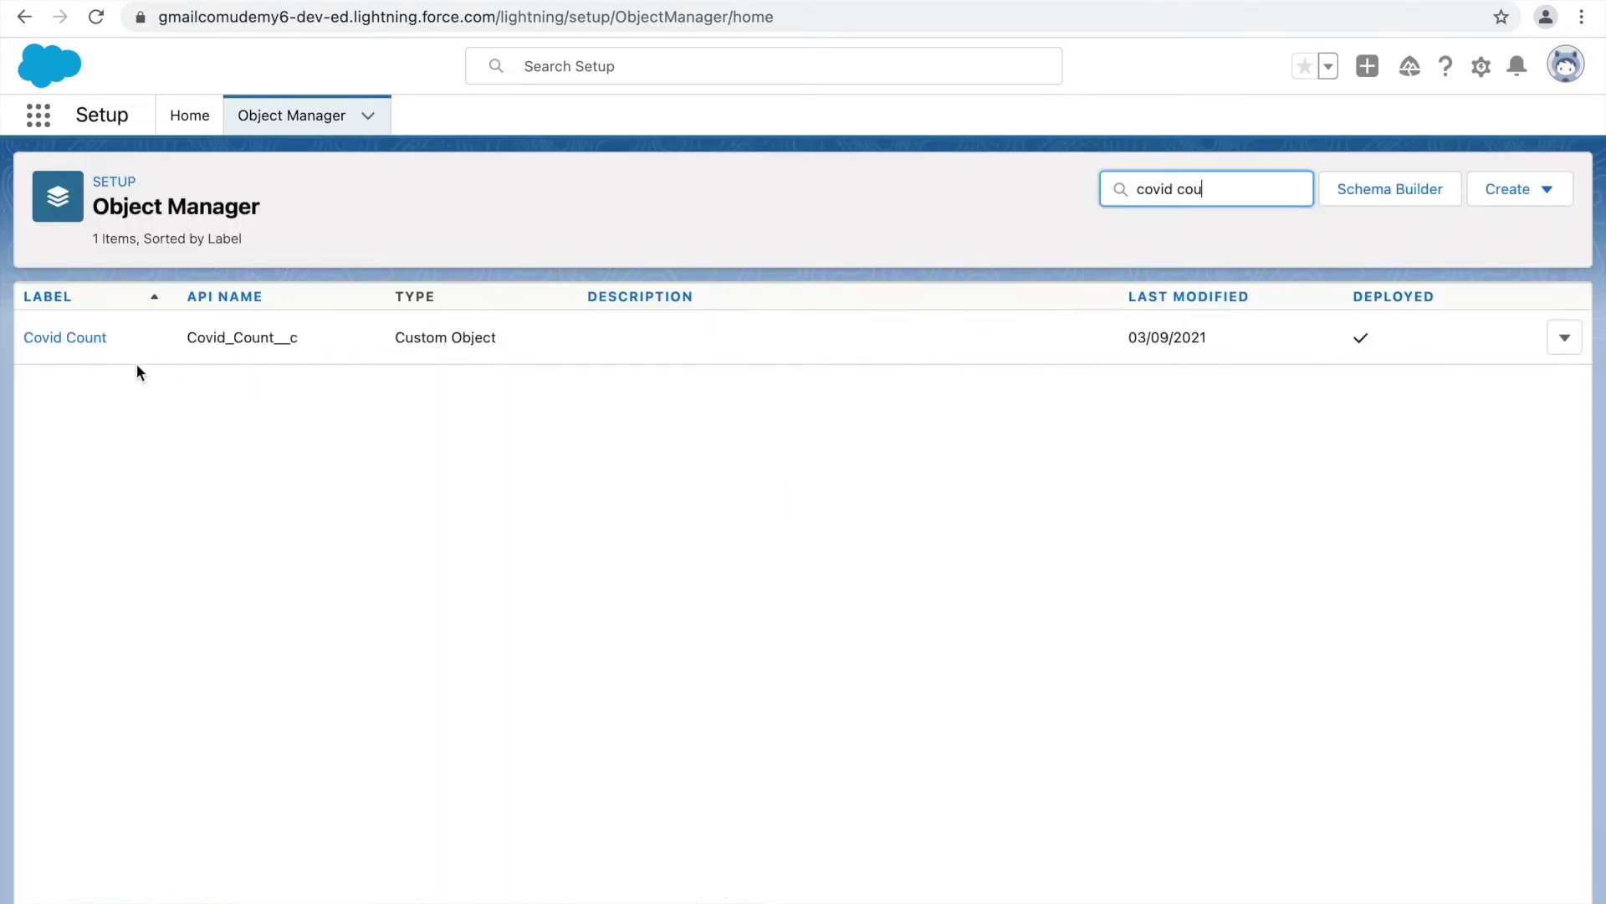
{"action": "left_click", "coordinate": [67, 339]}
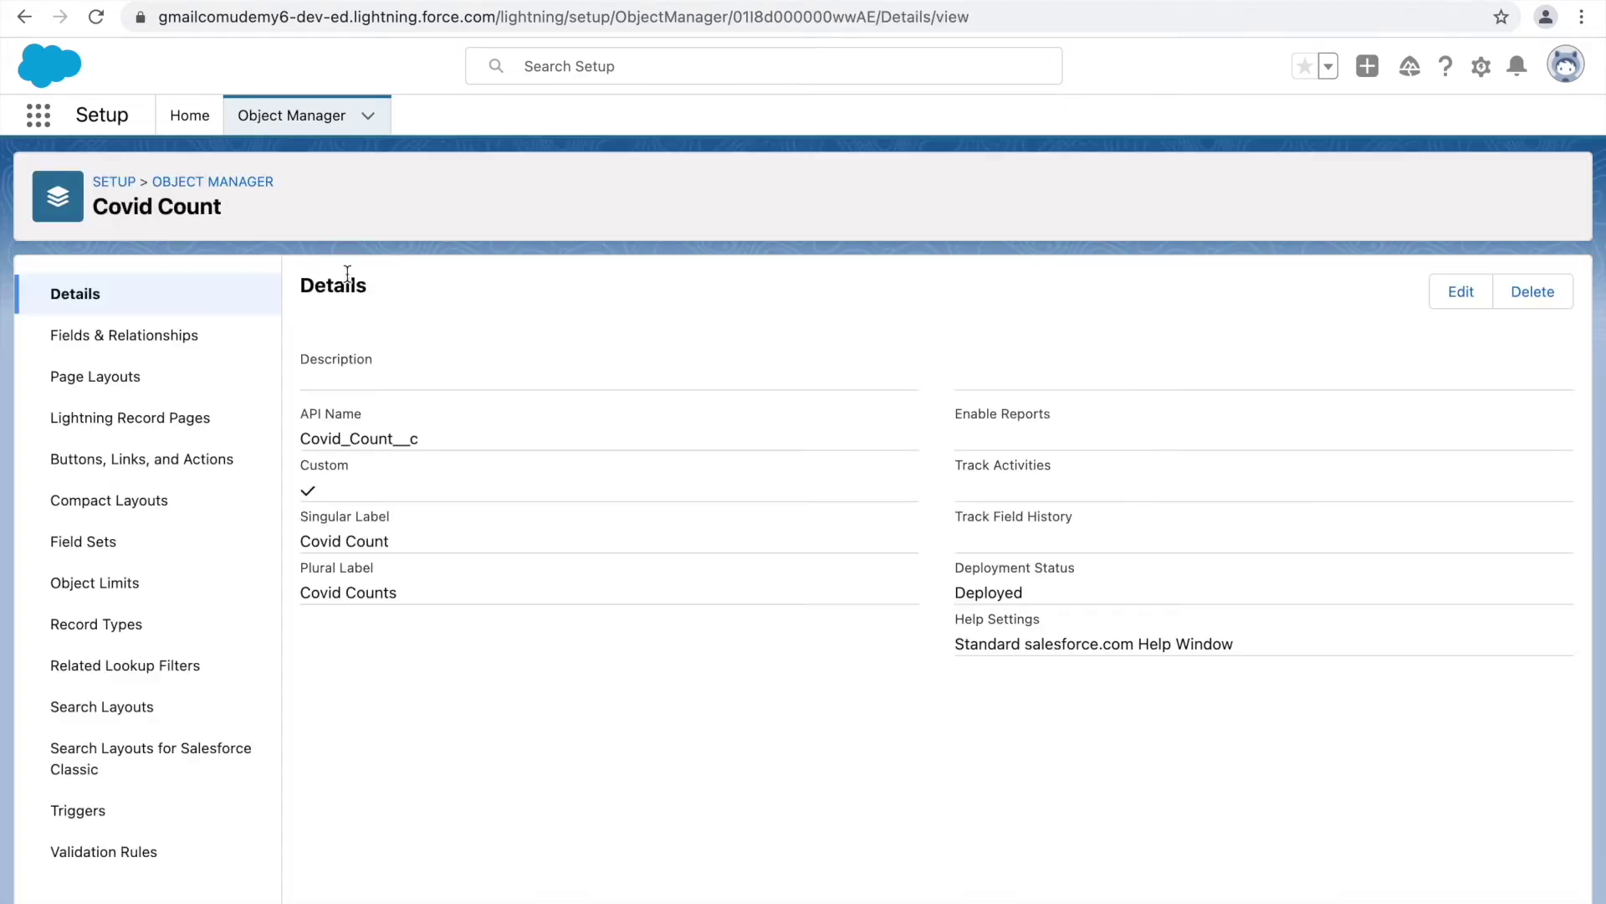
{"action": "left_click", "coordinate": [142, 374]}
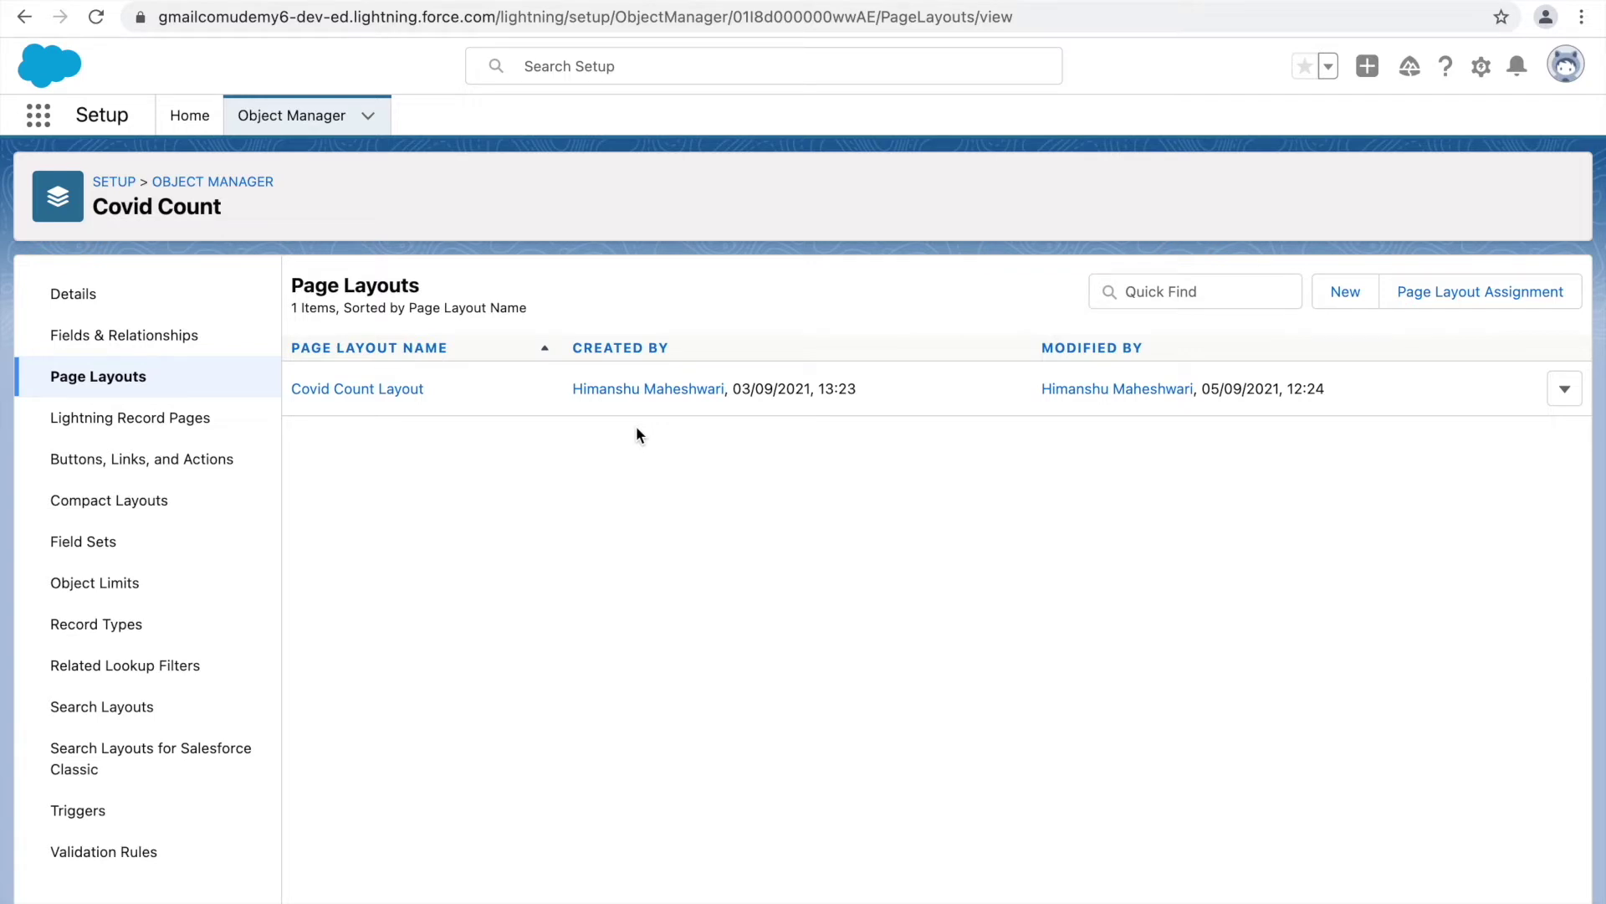
{"action": "left_click", "coordinate": [1565, 65]}
{"action": "left_click", "coordinate": [1120, 76]}
{"action": "key", "text": "alt+Left"}
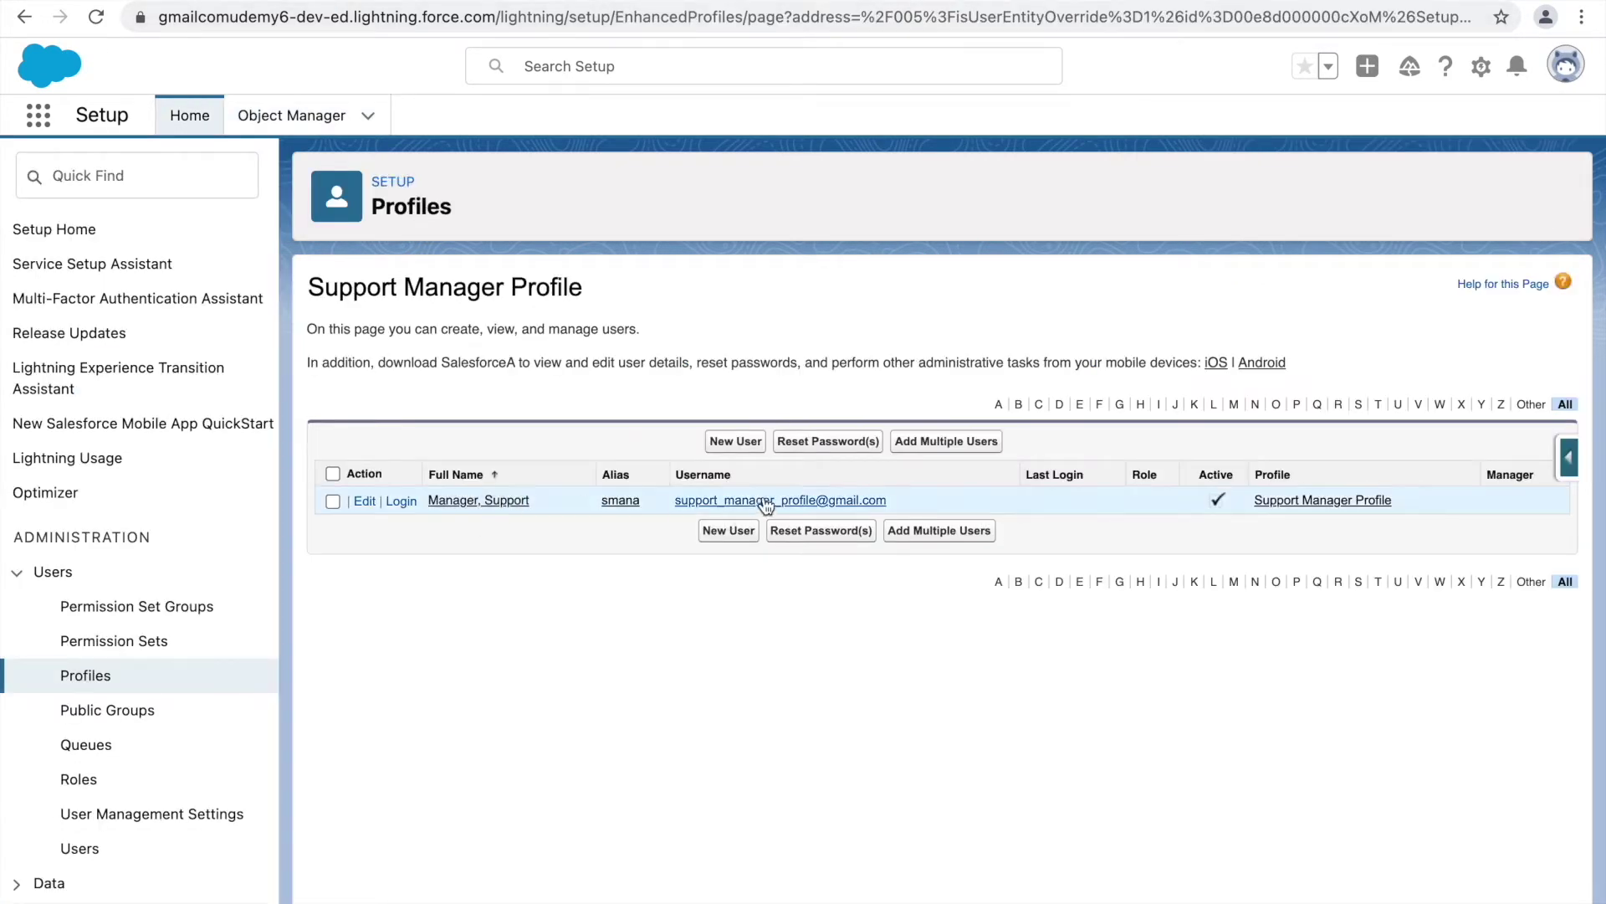
{"action": "left_click", "coordinate": [1299, 500]}
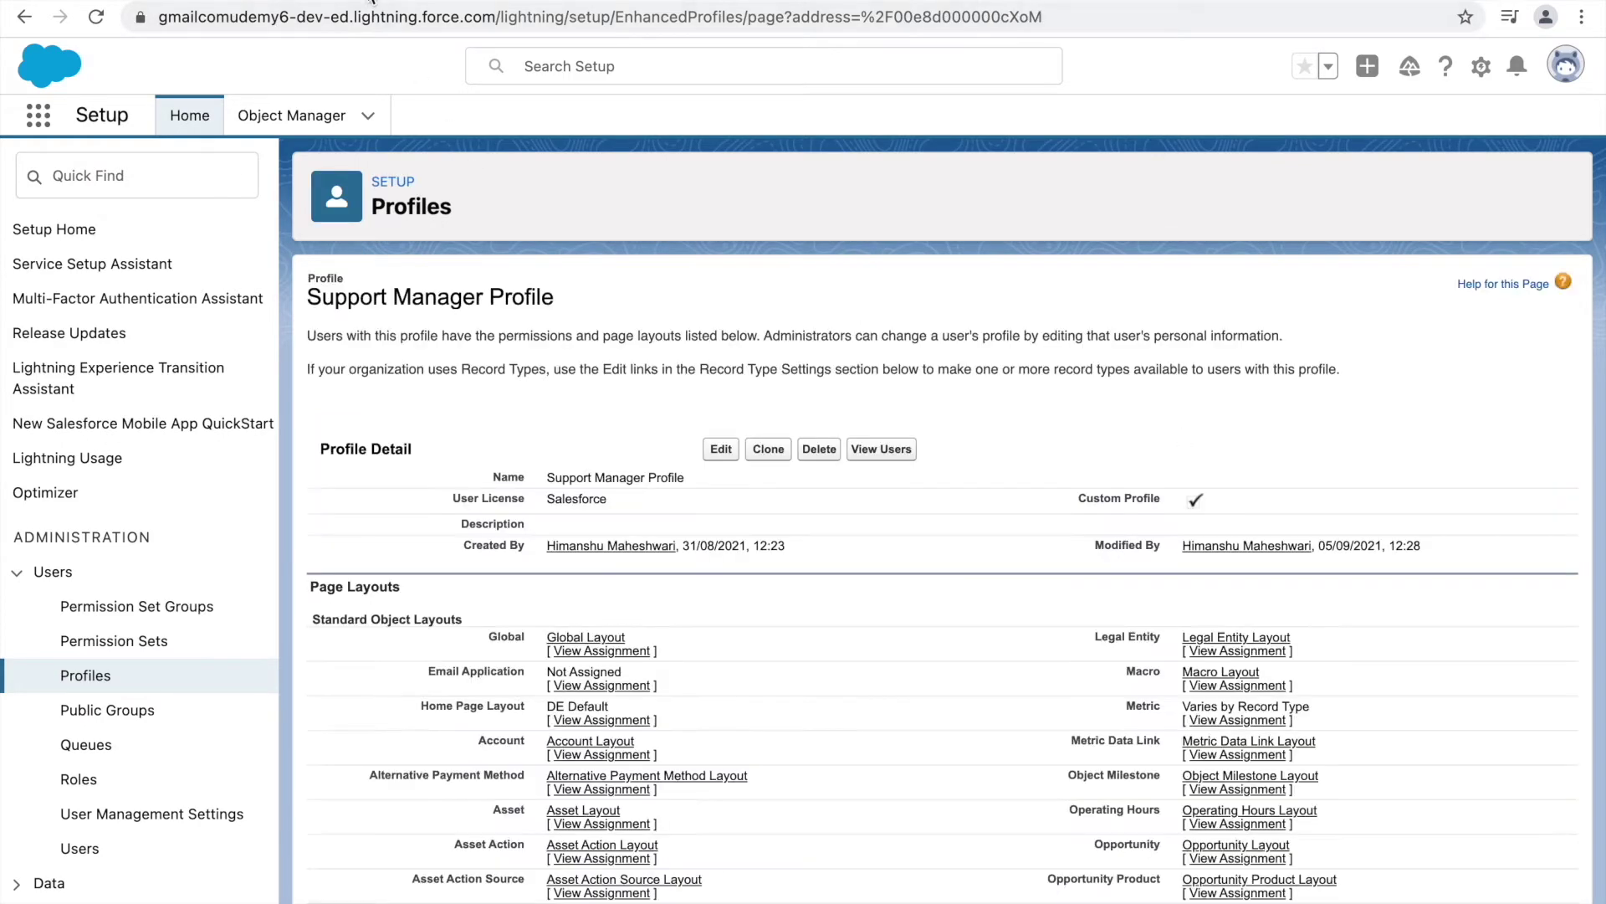
{"action": "key", "text": "alt+Left"}
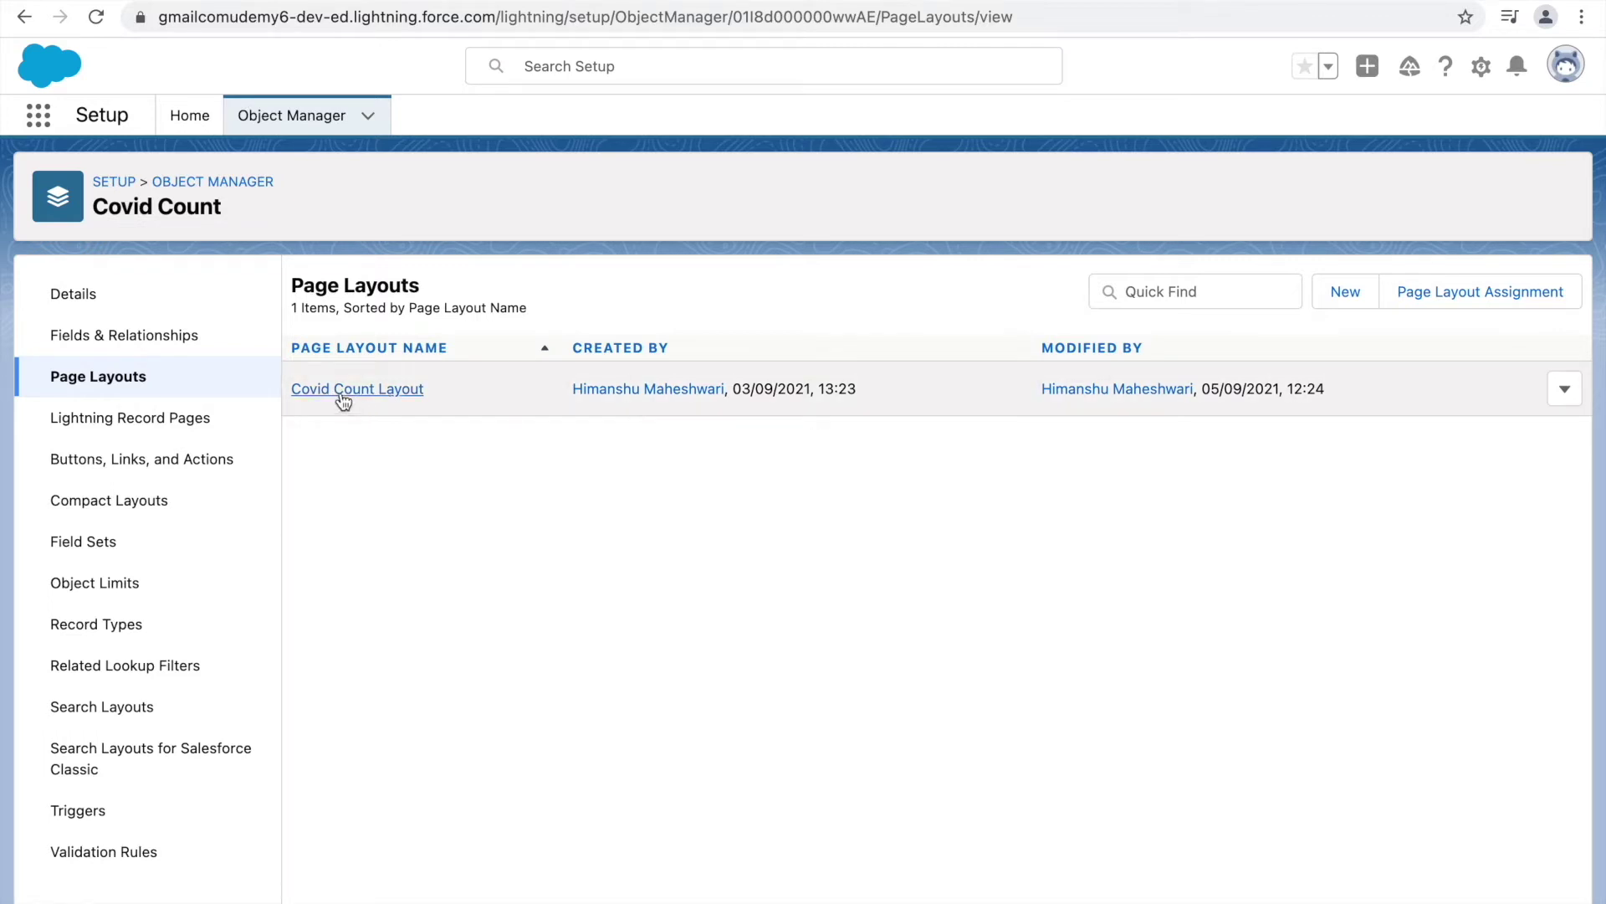
- Clone Covid Count Layout into a new page layout named 'Support Manager Layout' and save it
{"action": "left_click", "coordinate": [1343, 296]}
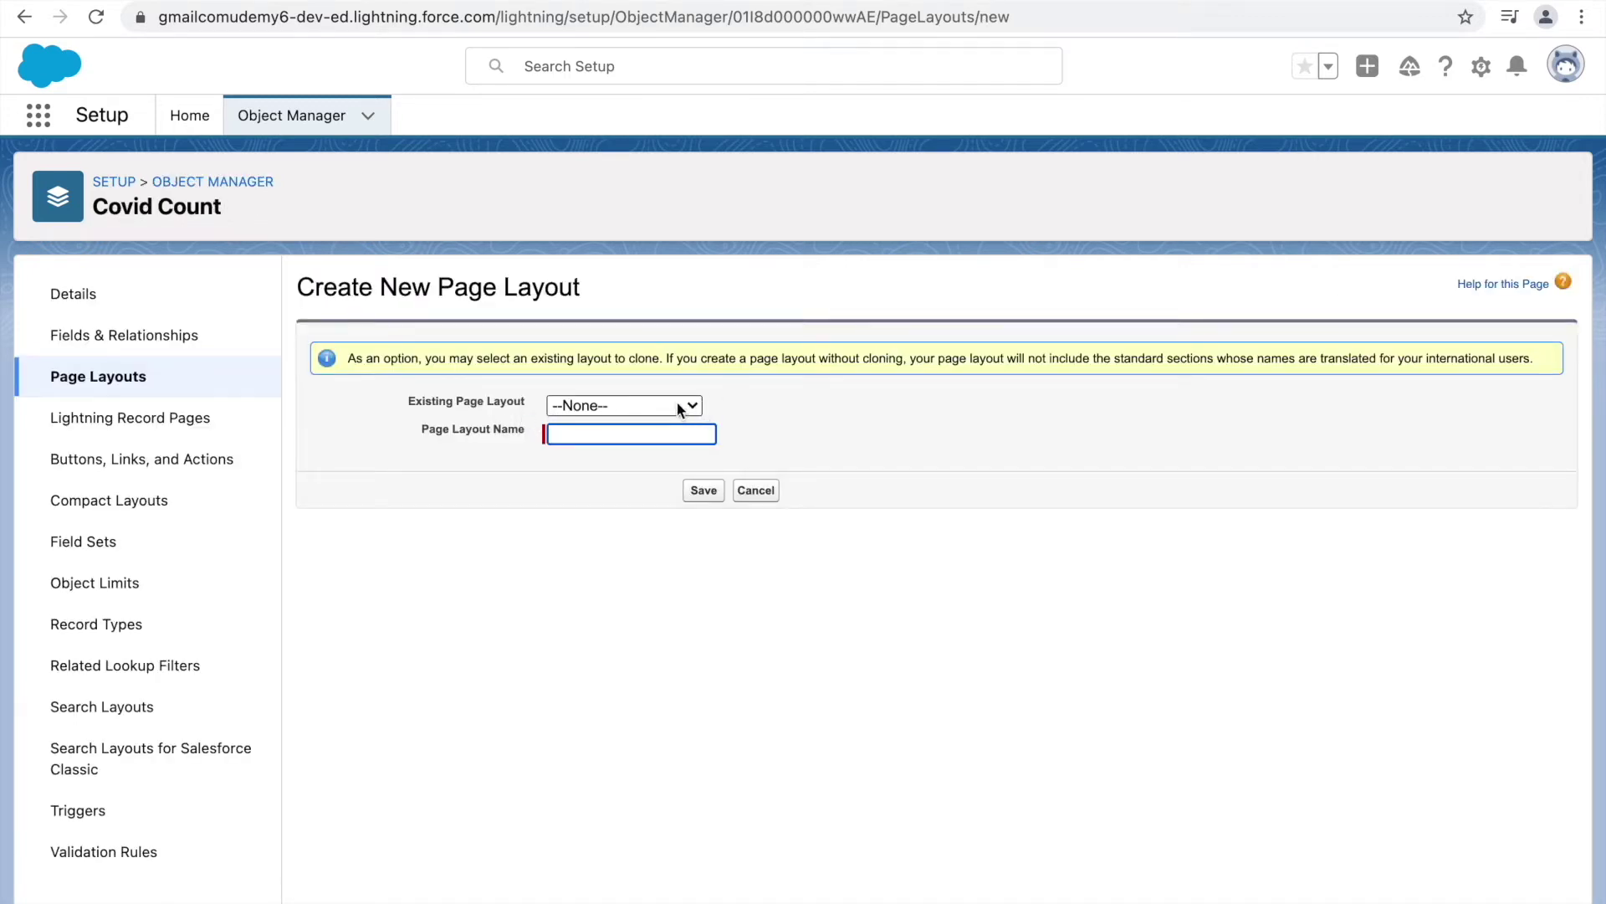
{"action": "left_click", "coordinate": [680, 407]}
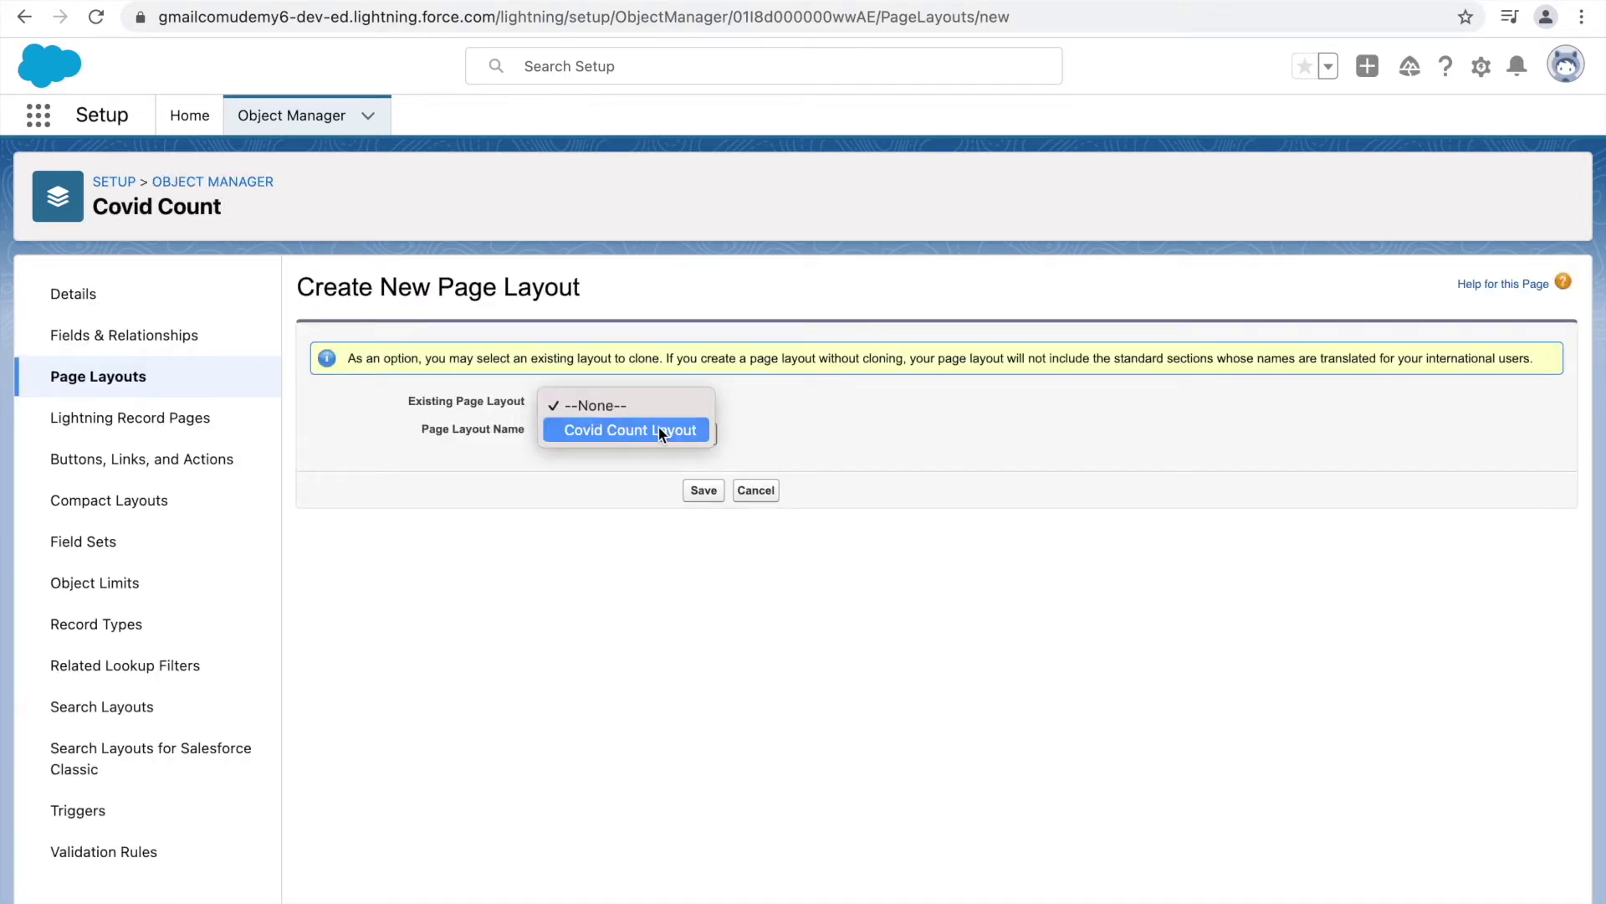
{"action": "left_click", "coordinate": [842, 420]}
{"action": "left_click", "coordinate": [628, 410]}
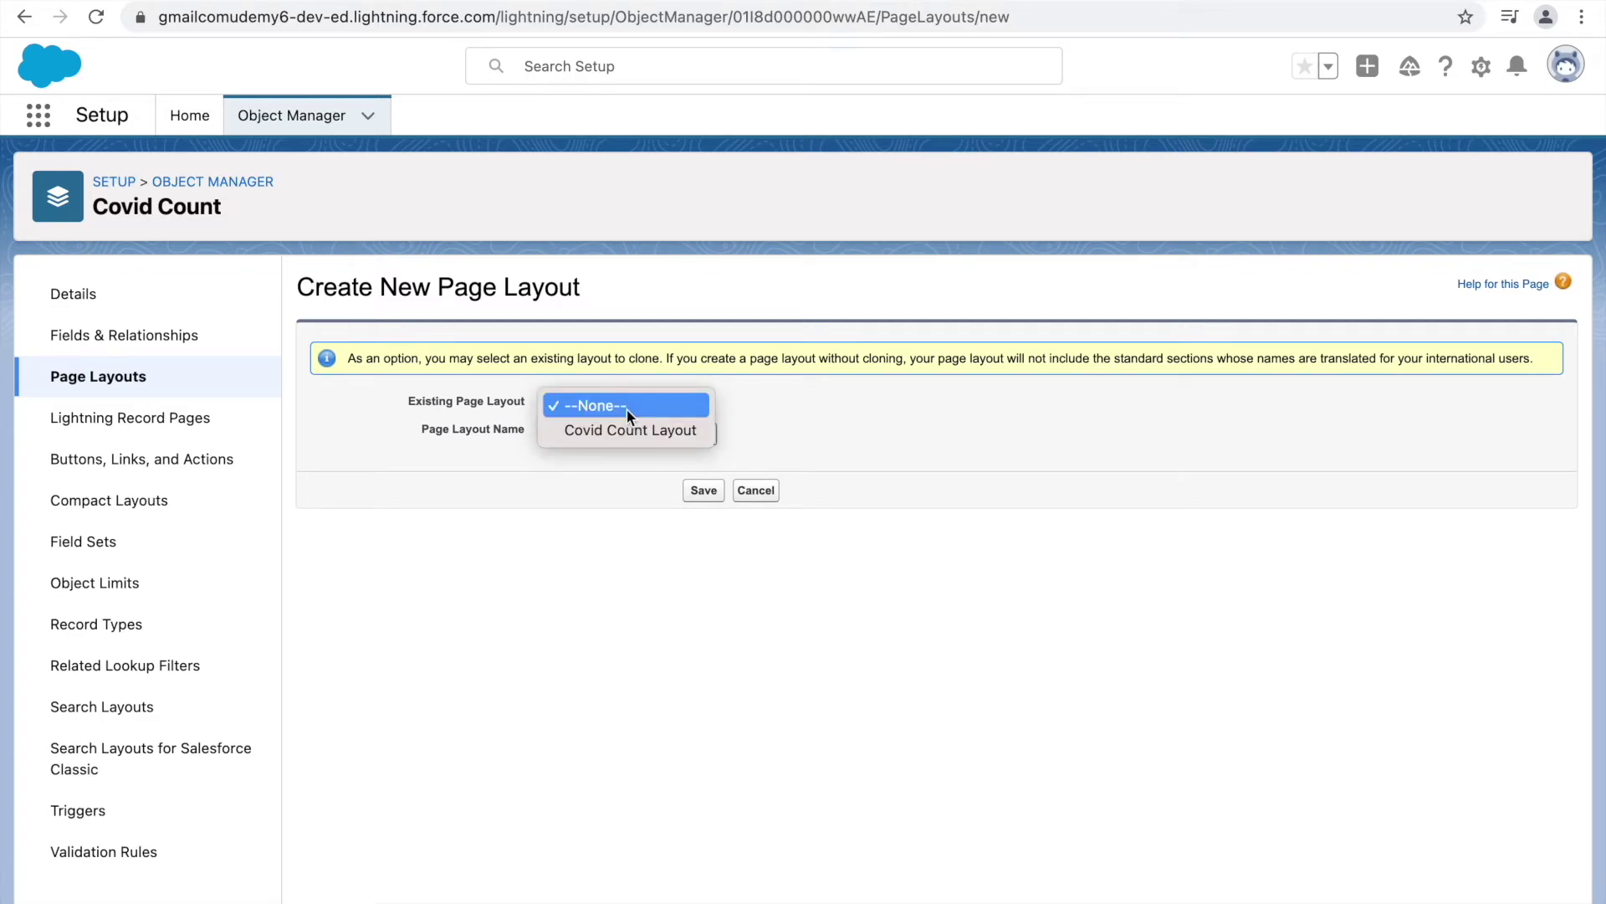
{"action": "left_click", "coordinate": [634, 429]}
{"action": "left_click", "coordinate": [598, 432]}
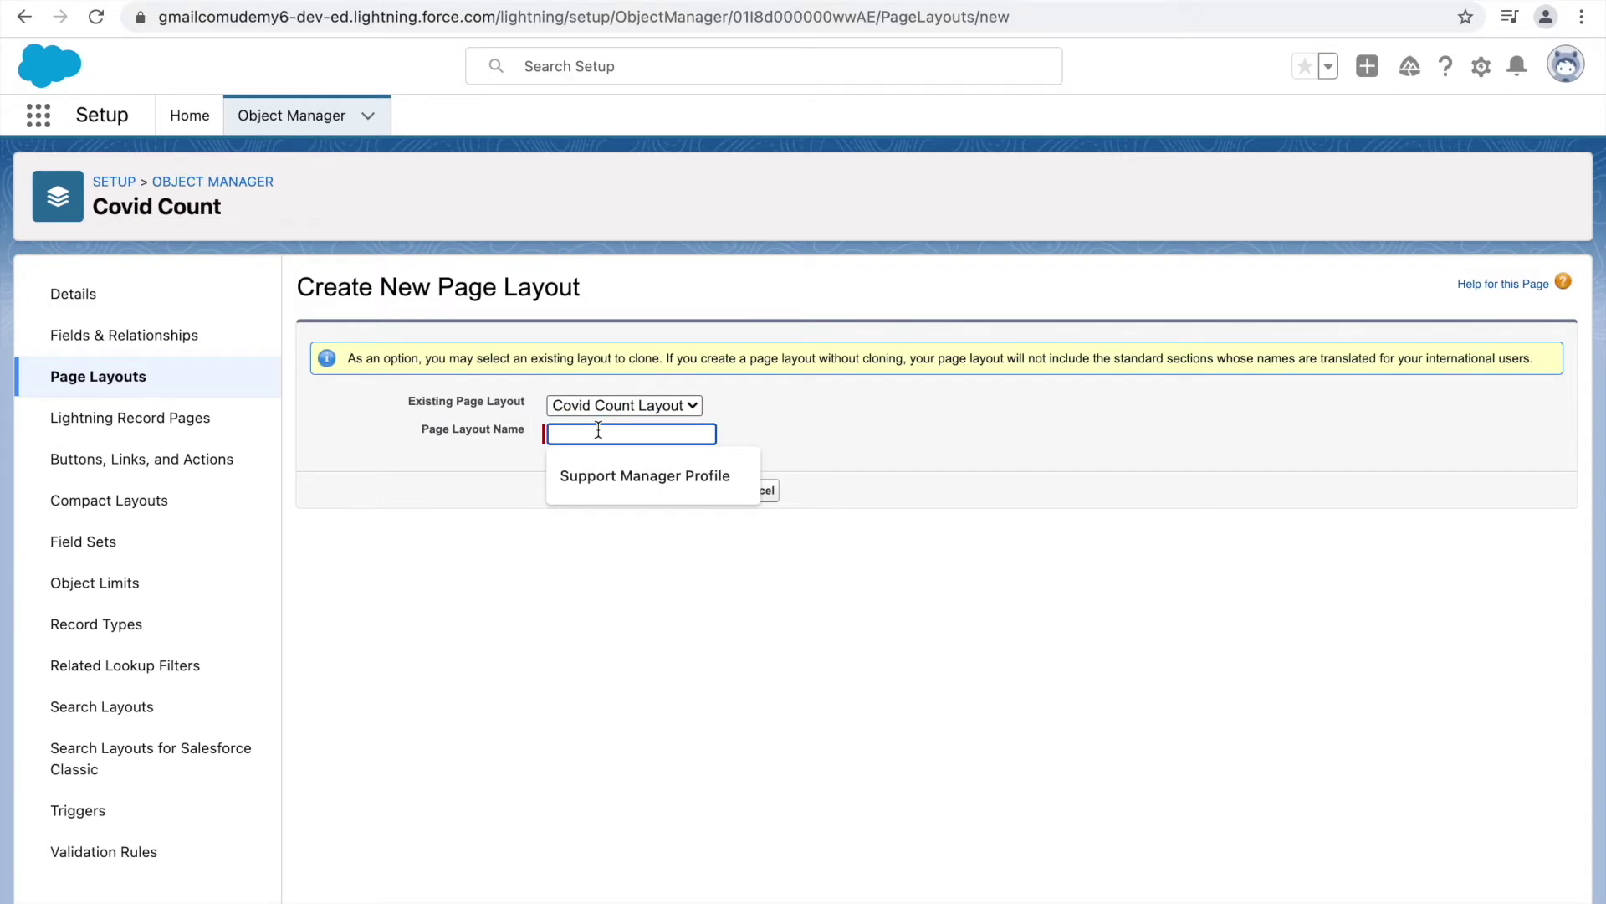
{"action": "type", "text": "Support Manager Layout"}
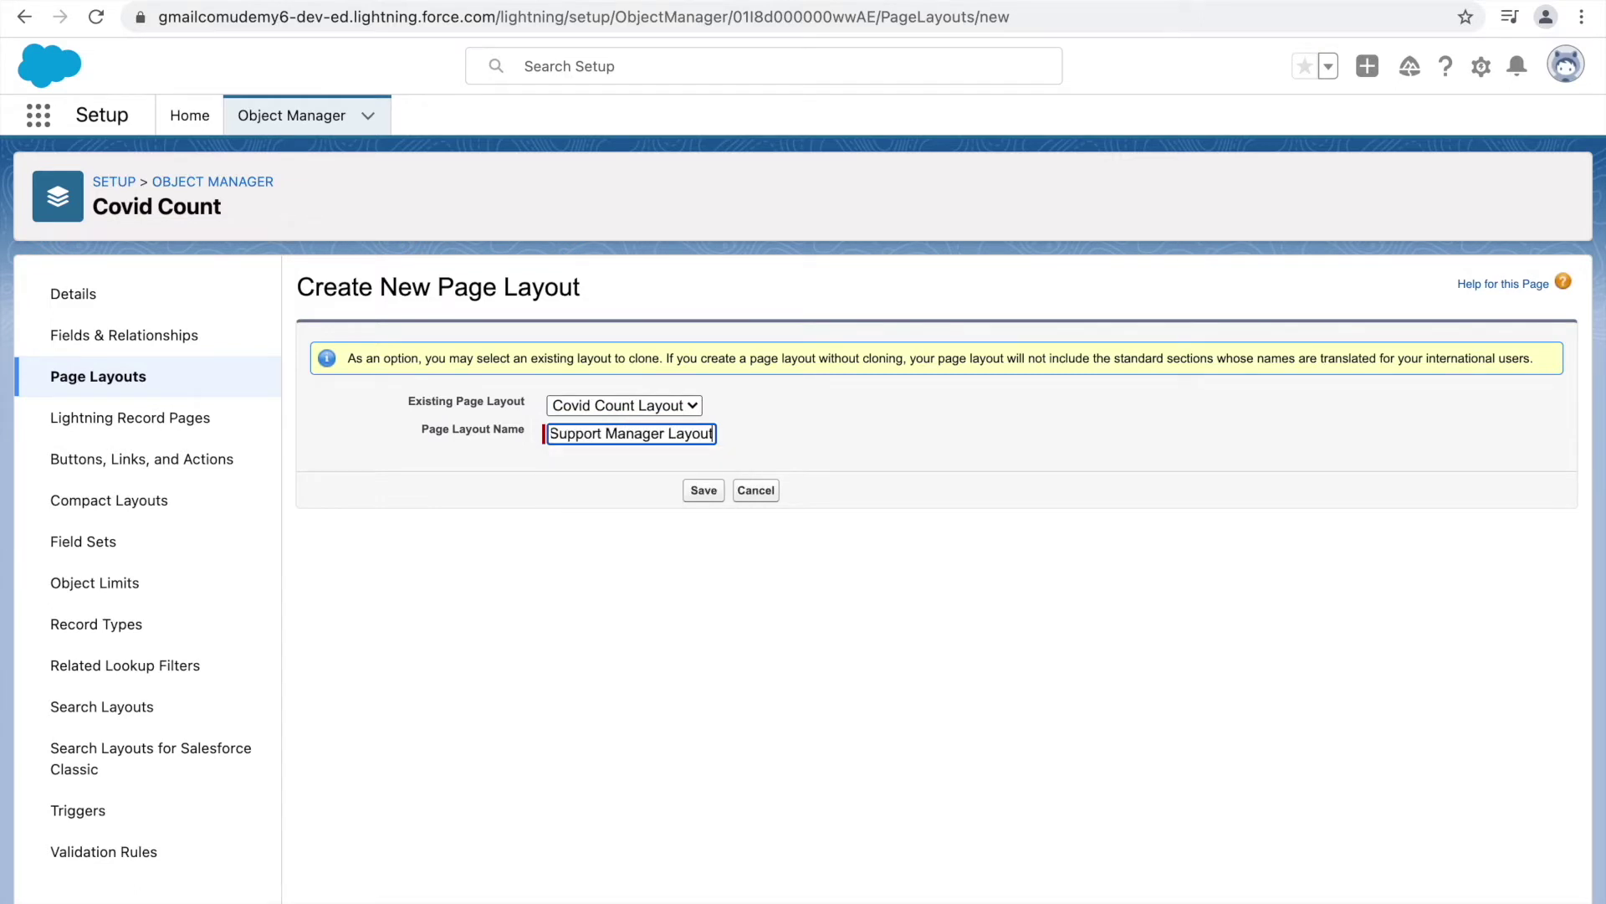
{"action": "left_click", "coordinate": [700, 491]}
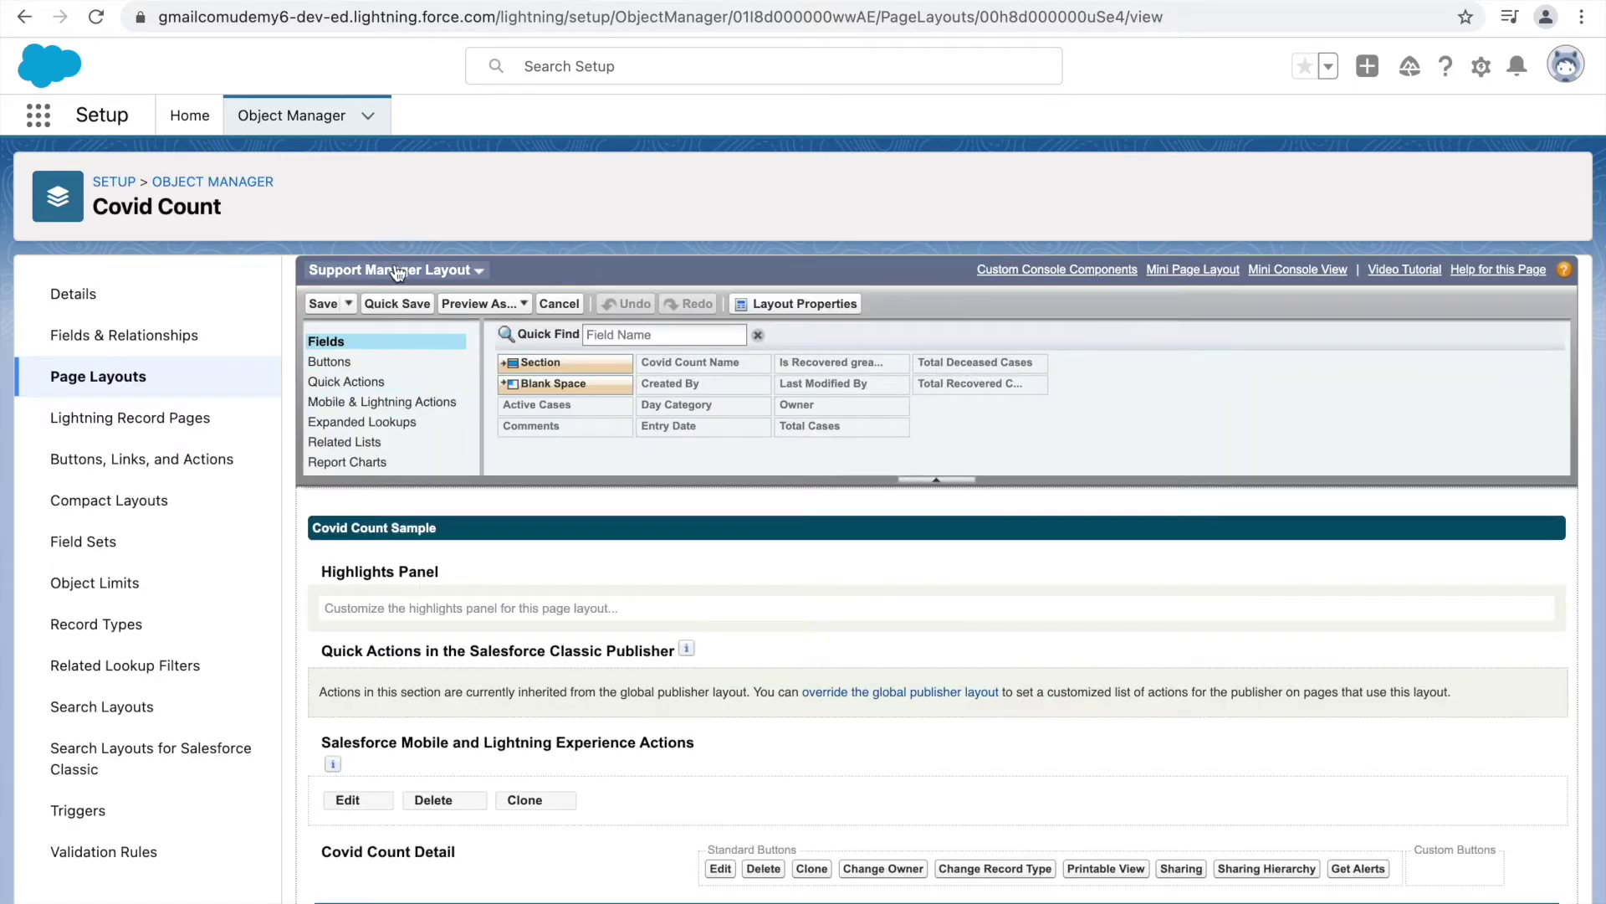
- Check the object's other page layouts in the dropdown, then close it without switching
{"action": "left_click", "coordinate": [477, 271]}
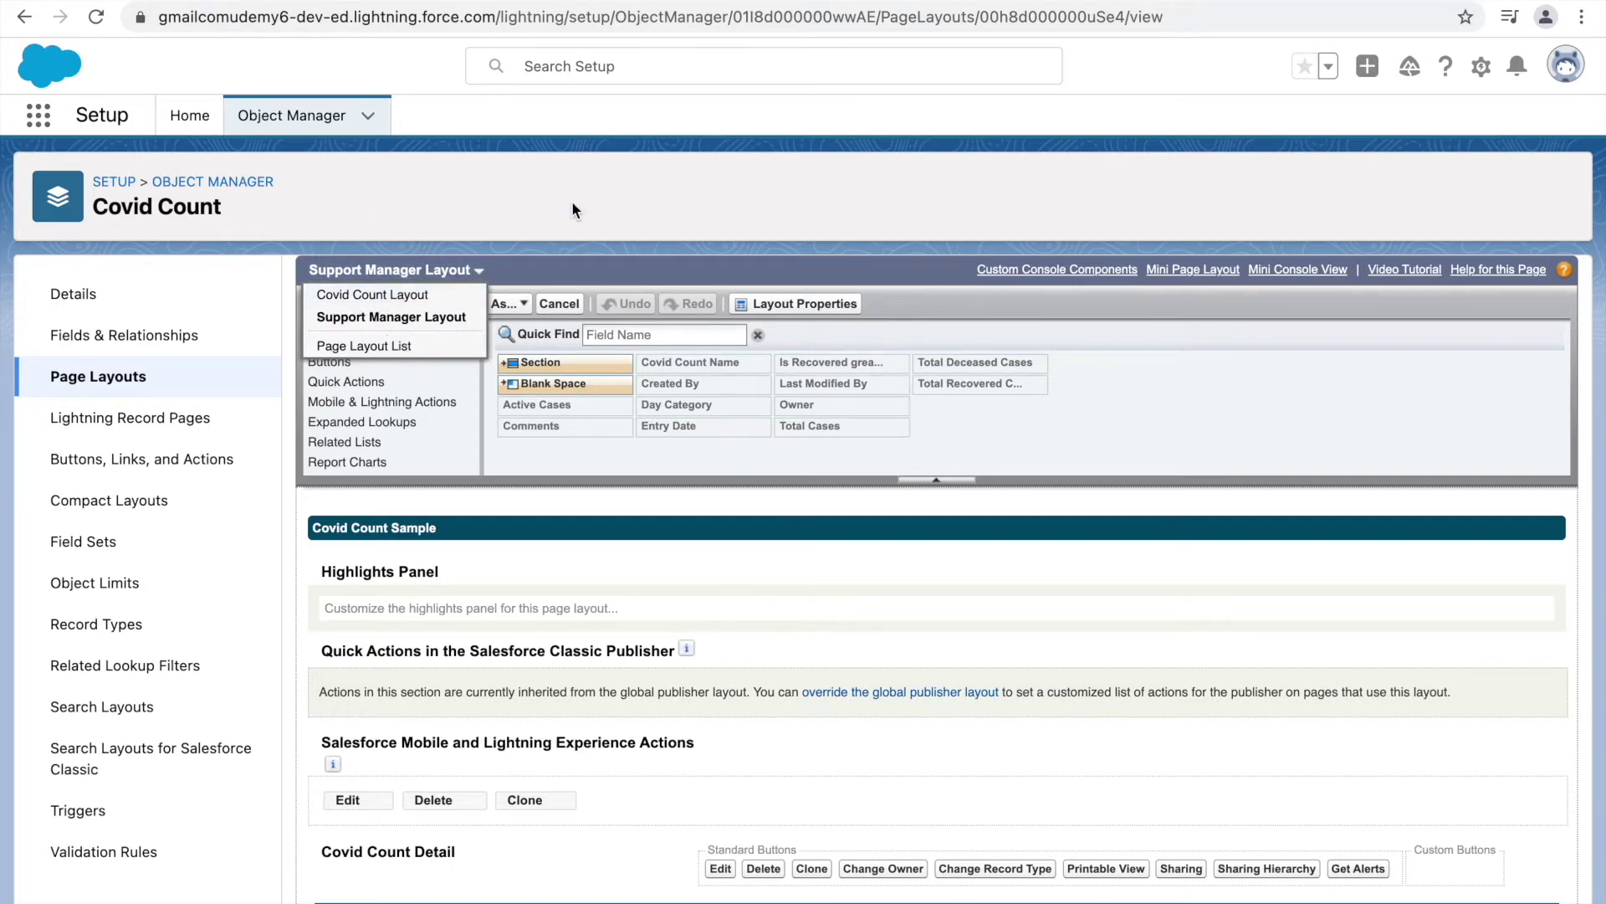
{"action": "left_click", "coordinate": [639, 696]}
{"action": "scroll", "coordinate": [639, 696], "scroll_direction": "down", "scroll_amount": 7}
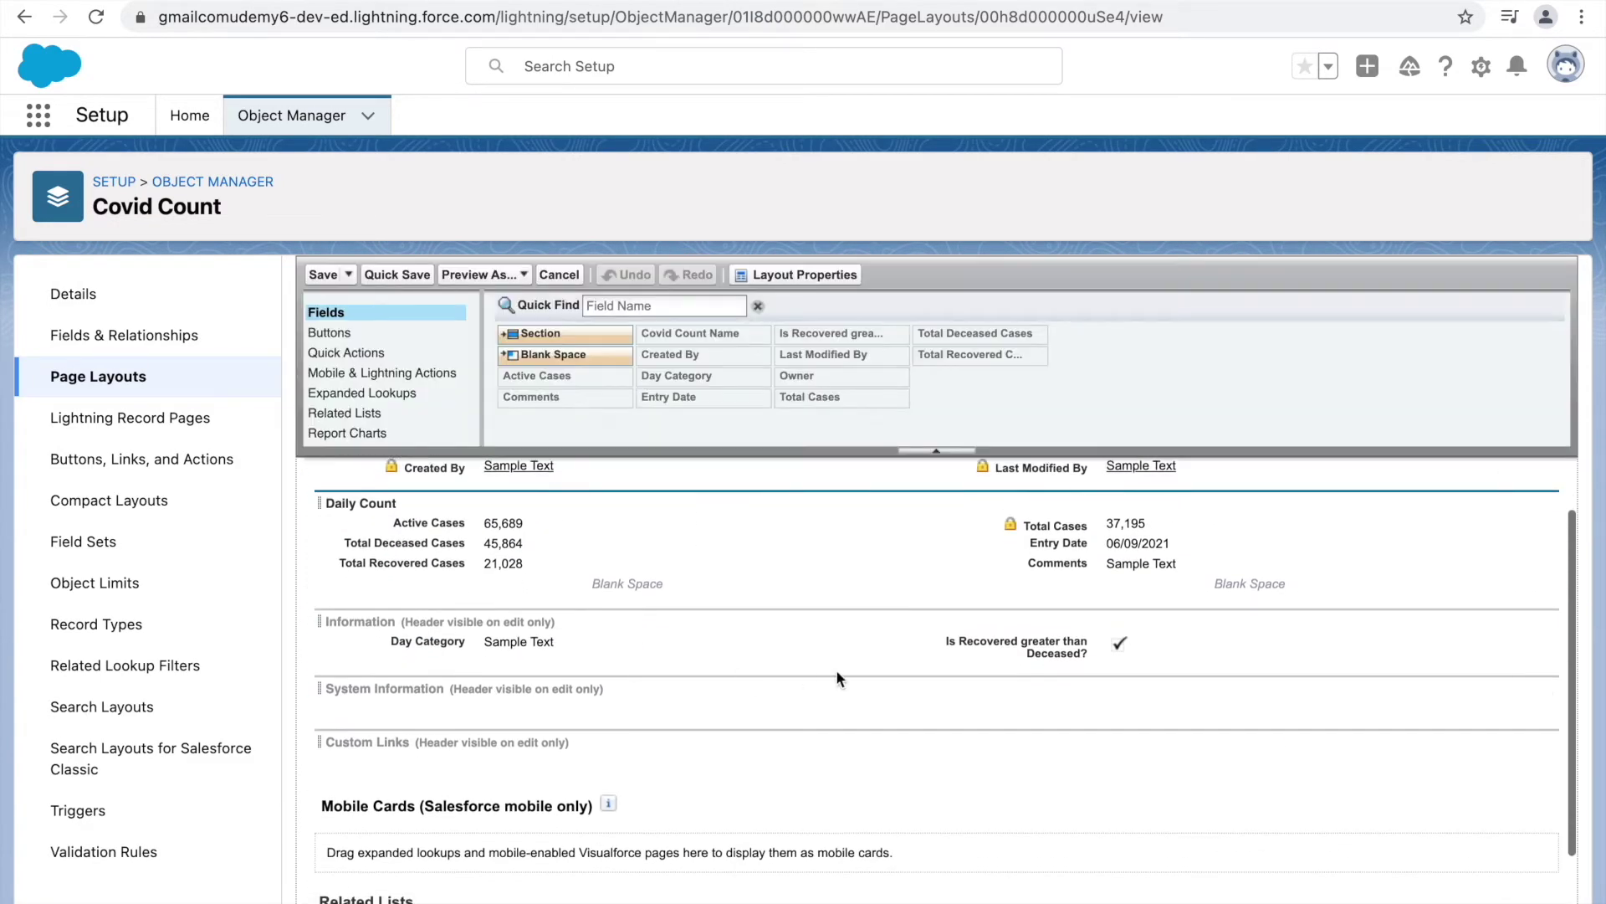
{"action": "scroll", "coordinate": [836, 669], "scroll_direction": "up", "scroll_amount": 1}
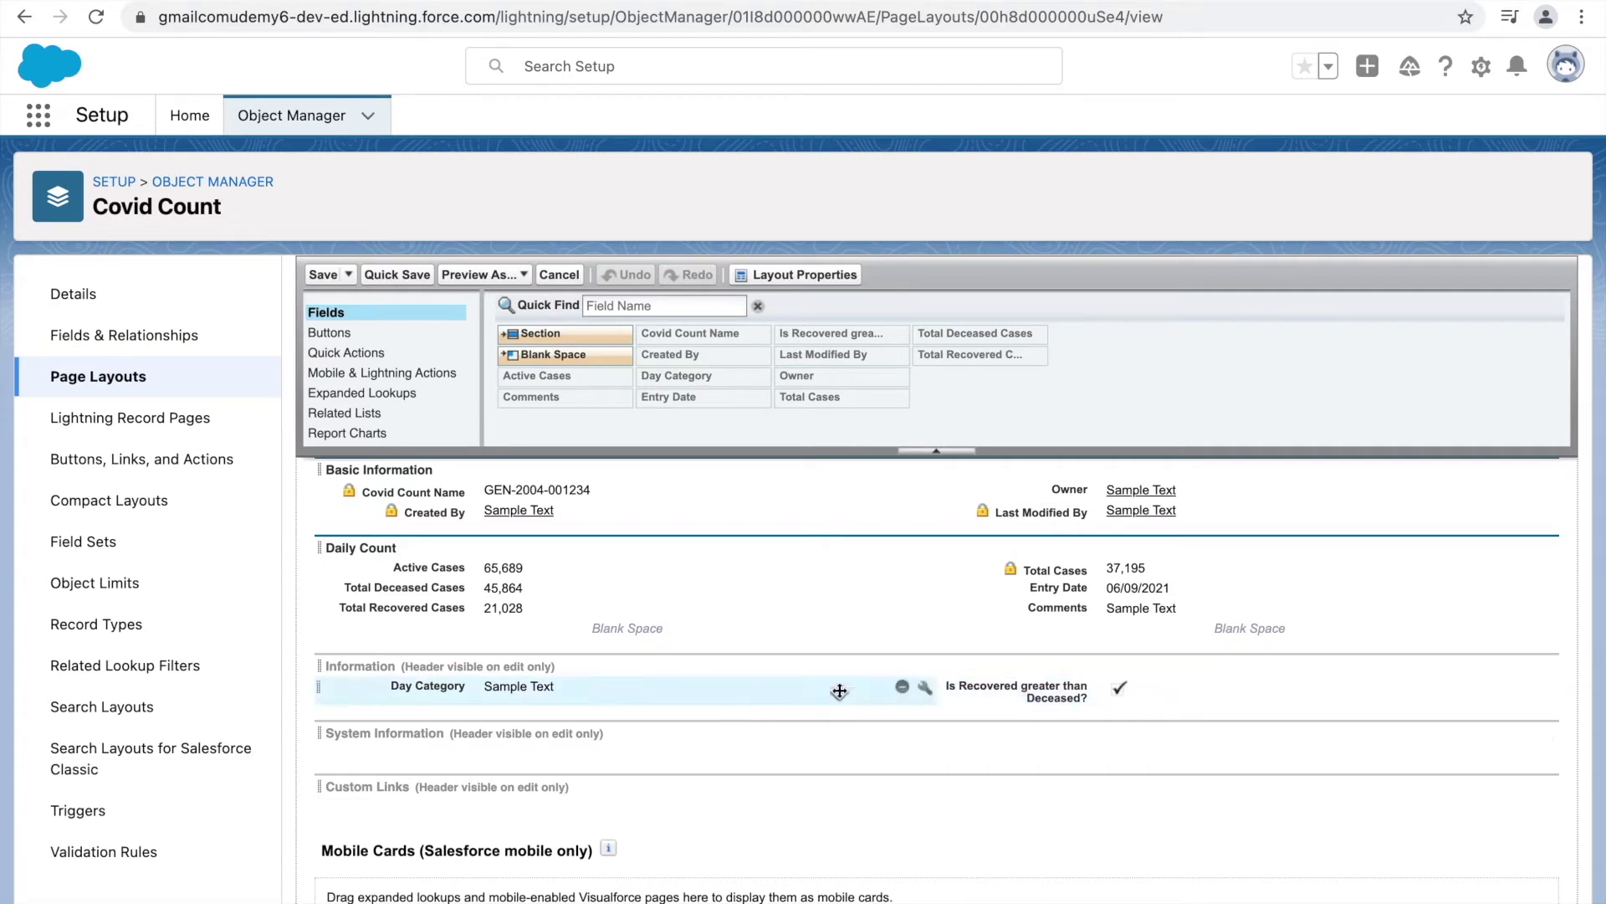
- Remove Day Category and Is Recovered greater than Deceased? from Information, save, and reload
{"action": "left_click", "coordinate": [902, 686]}
{"action": "left_click", "coordinate": [1527, 691]}
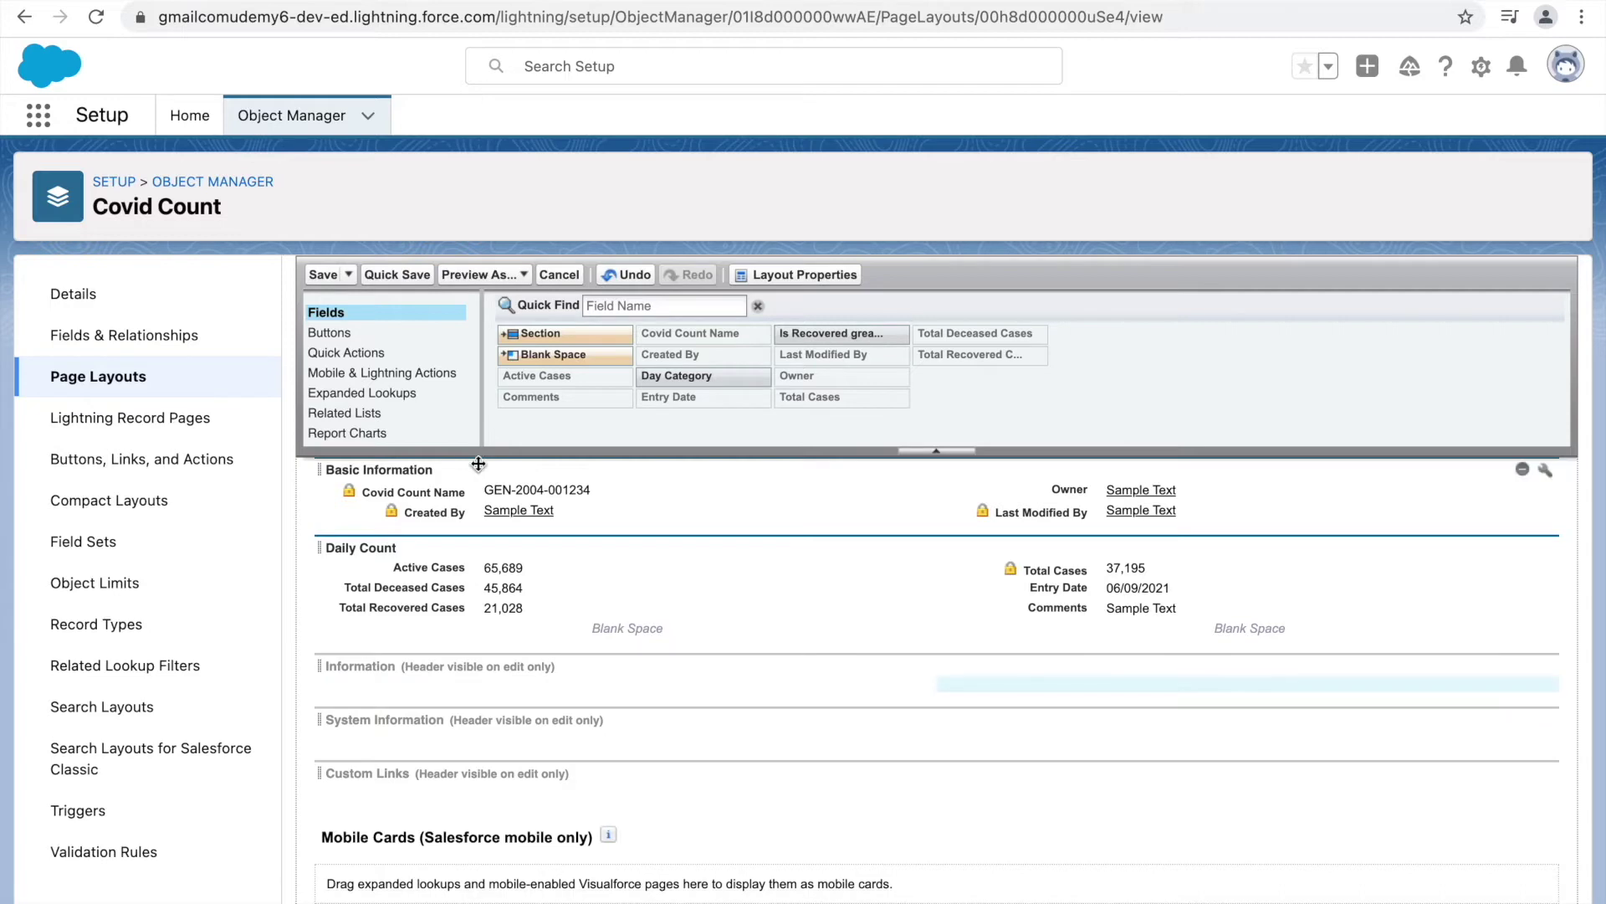
{"action": "left_click", "coordinate": [319, 274]}
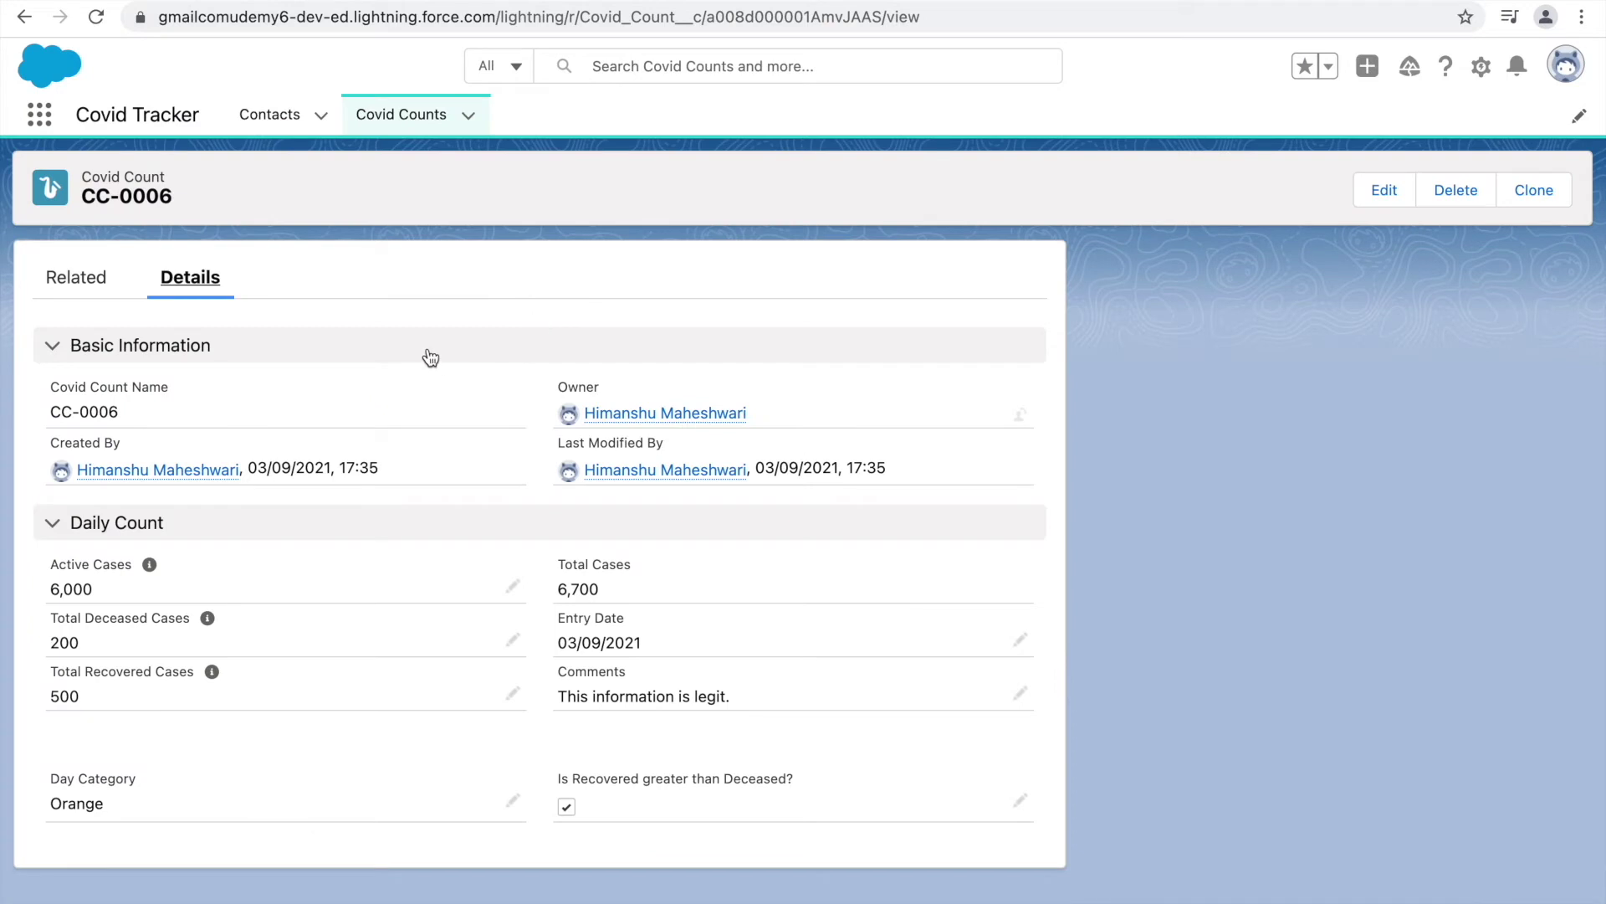
{"action": "key", "text": "super+r"}
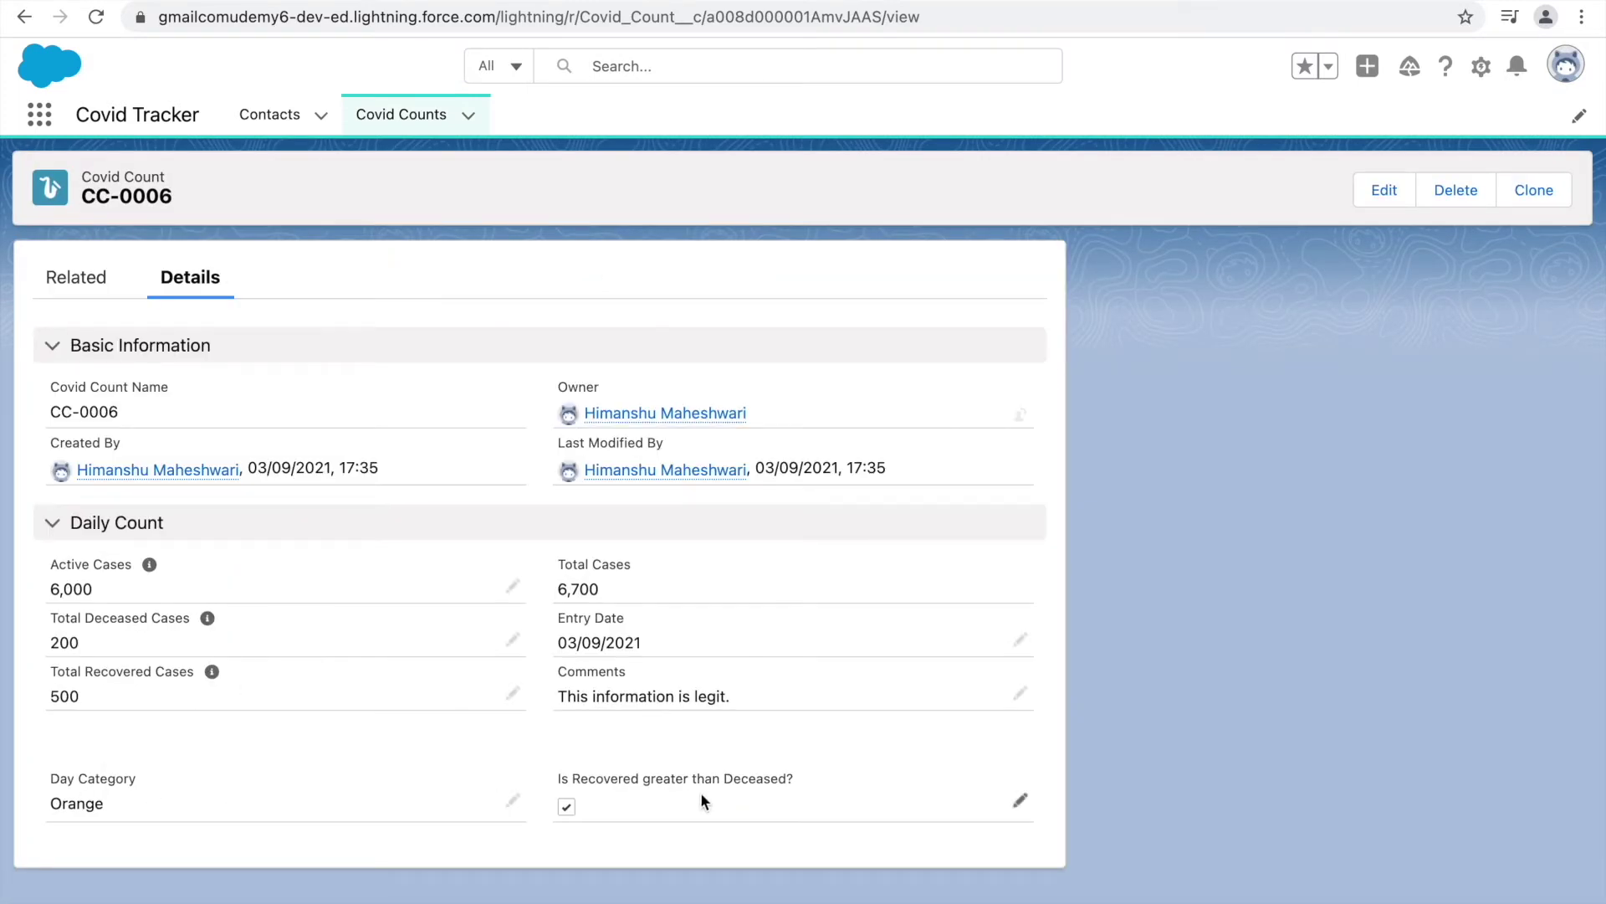
- Check the user profile panel, then open the Covid Count page layout assignments
{"action": "left_click", "coordinate": [1565, 66]}
{"action": "left_click", "coordinate": [1131, 93]}
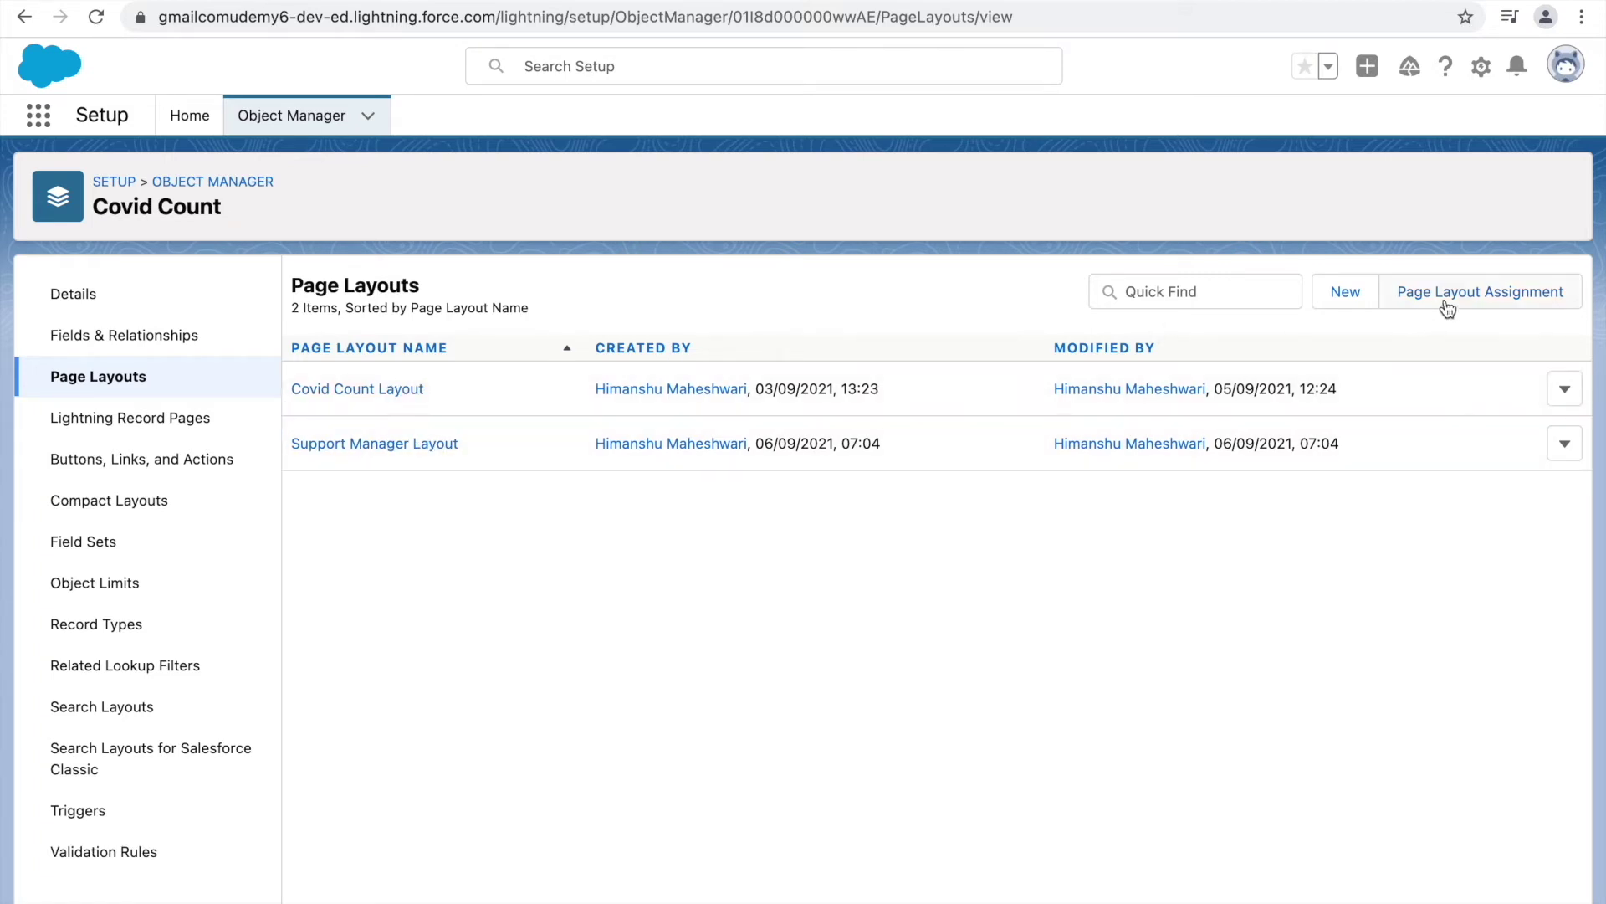
{"action": "left_click", "coordinate": [1494, 301]}
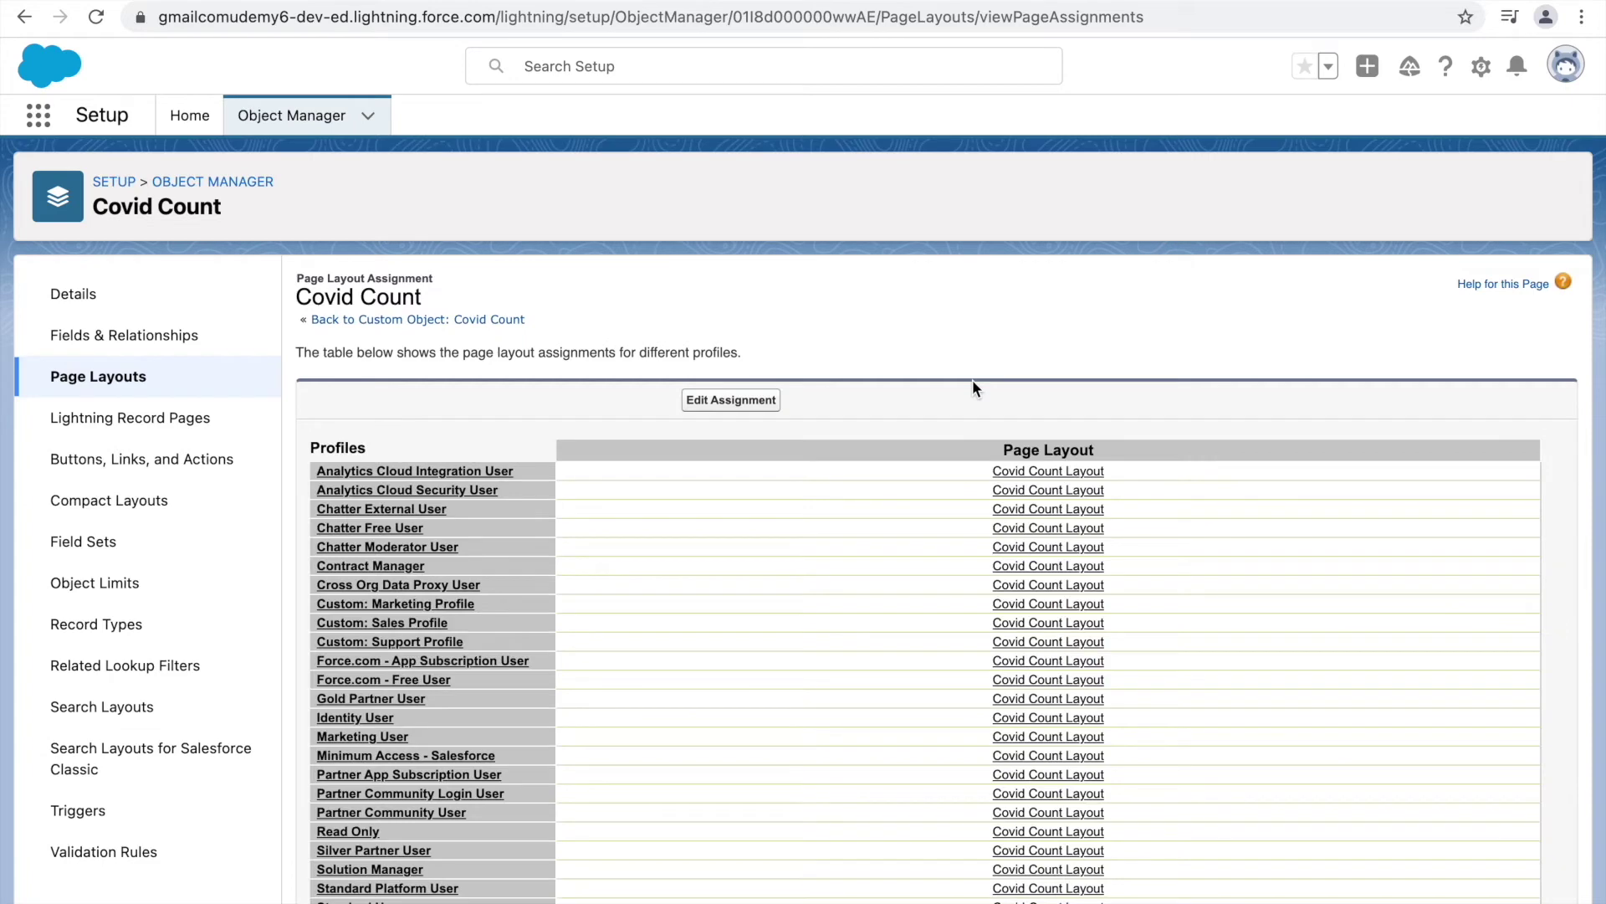
- Start editing the page layout assignments and pick Support Manager Layout as the layout to assign
{"action": "scroll", "coordinate": [881, 429], "scroll_direction": "down", "scroll_amount": 3}
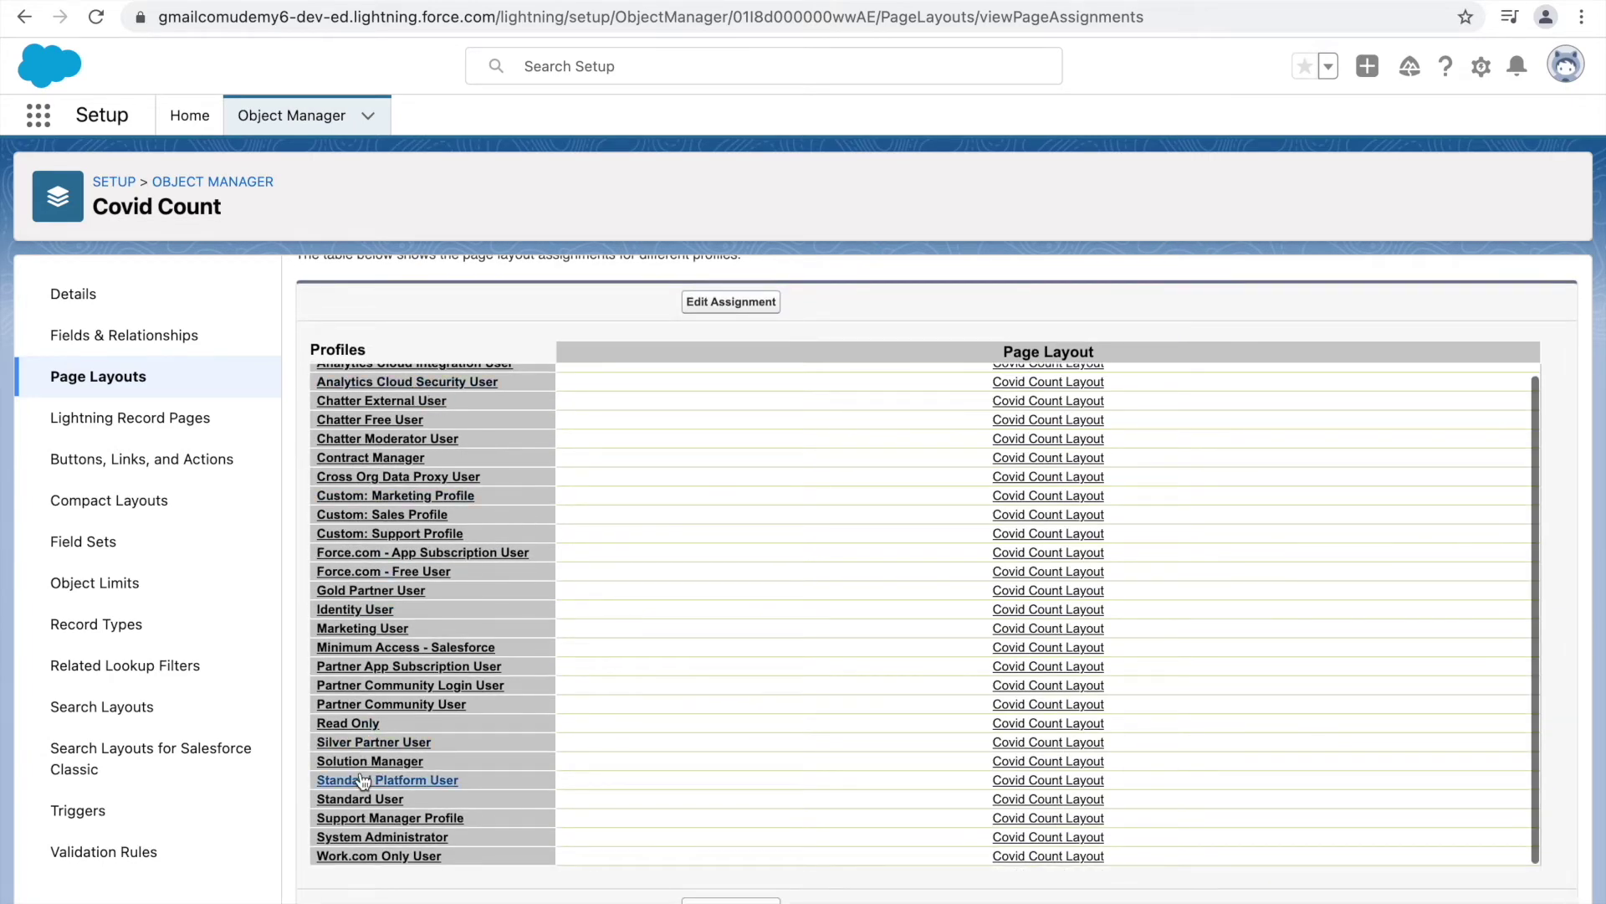
{"action": "scroll", "coordinate": [1097, 509], "scroll_direction": "up", "scroll_amount": 1}
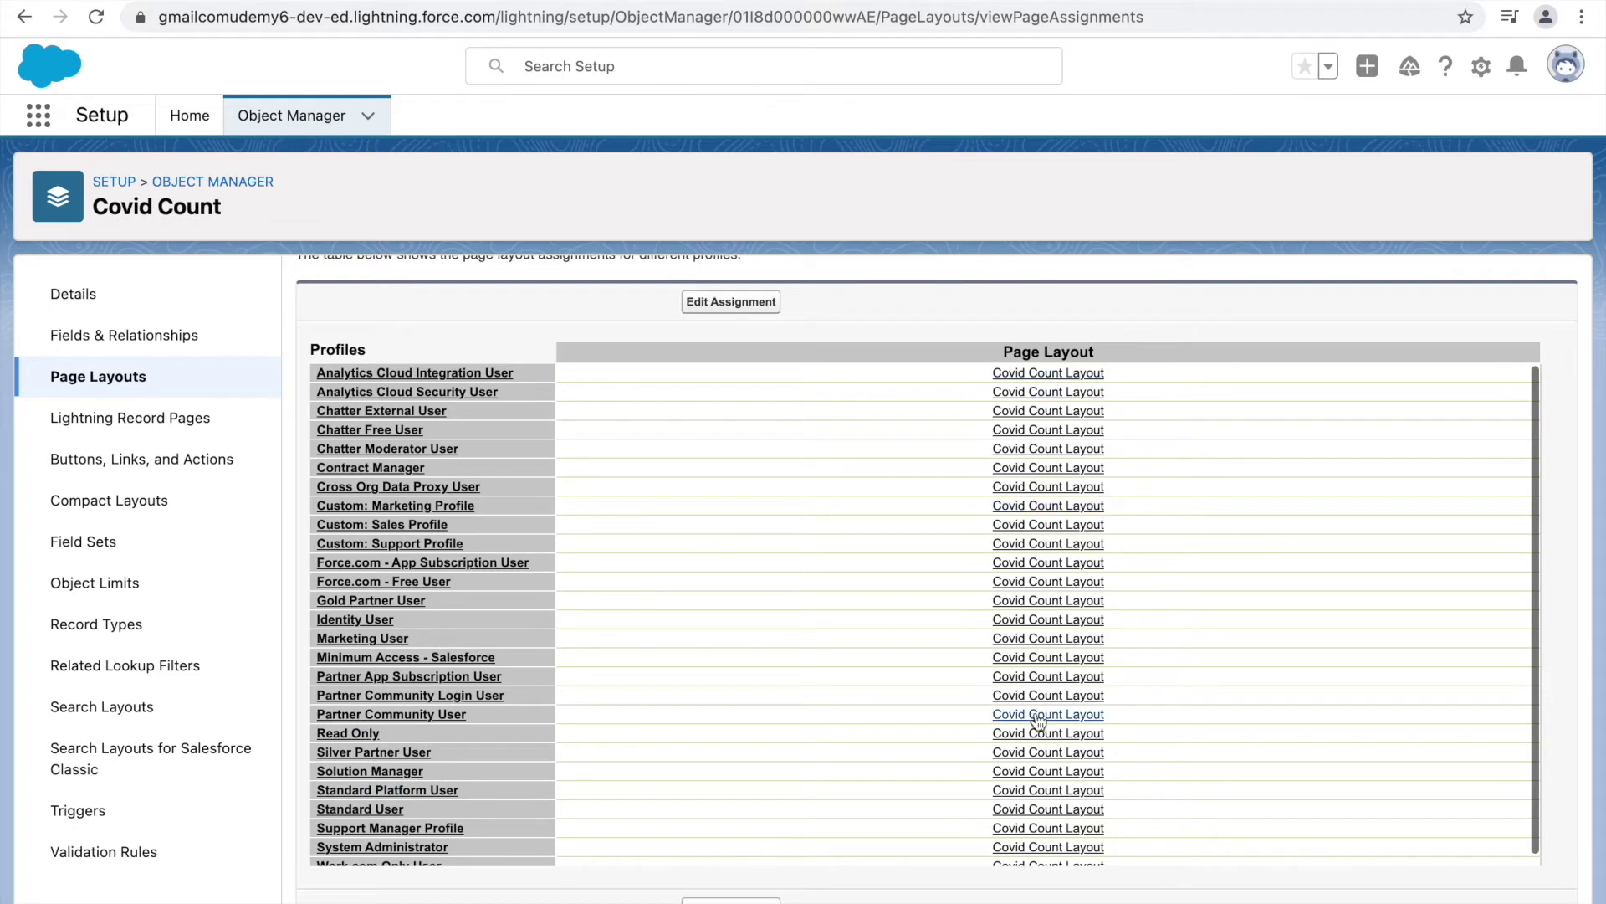
{"action": "scroll", "coordinate": [889, 709], "scroll_direction": "up", "scroll_amount": 3}
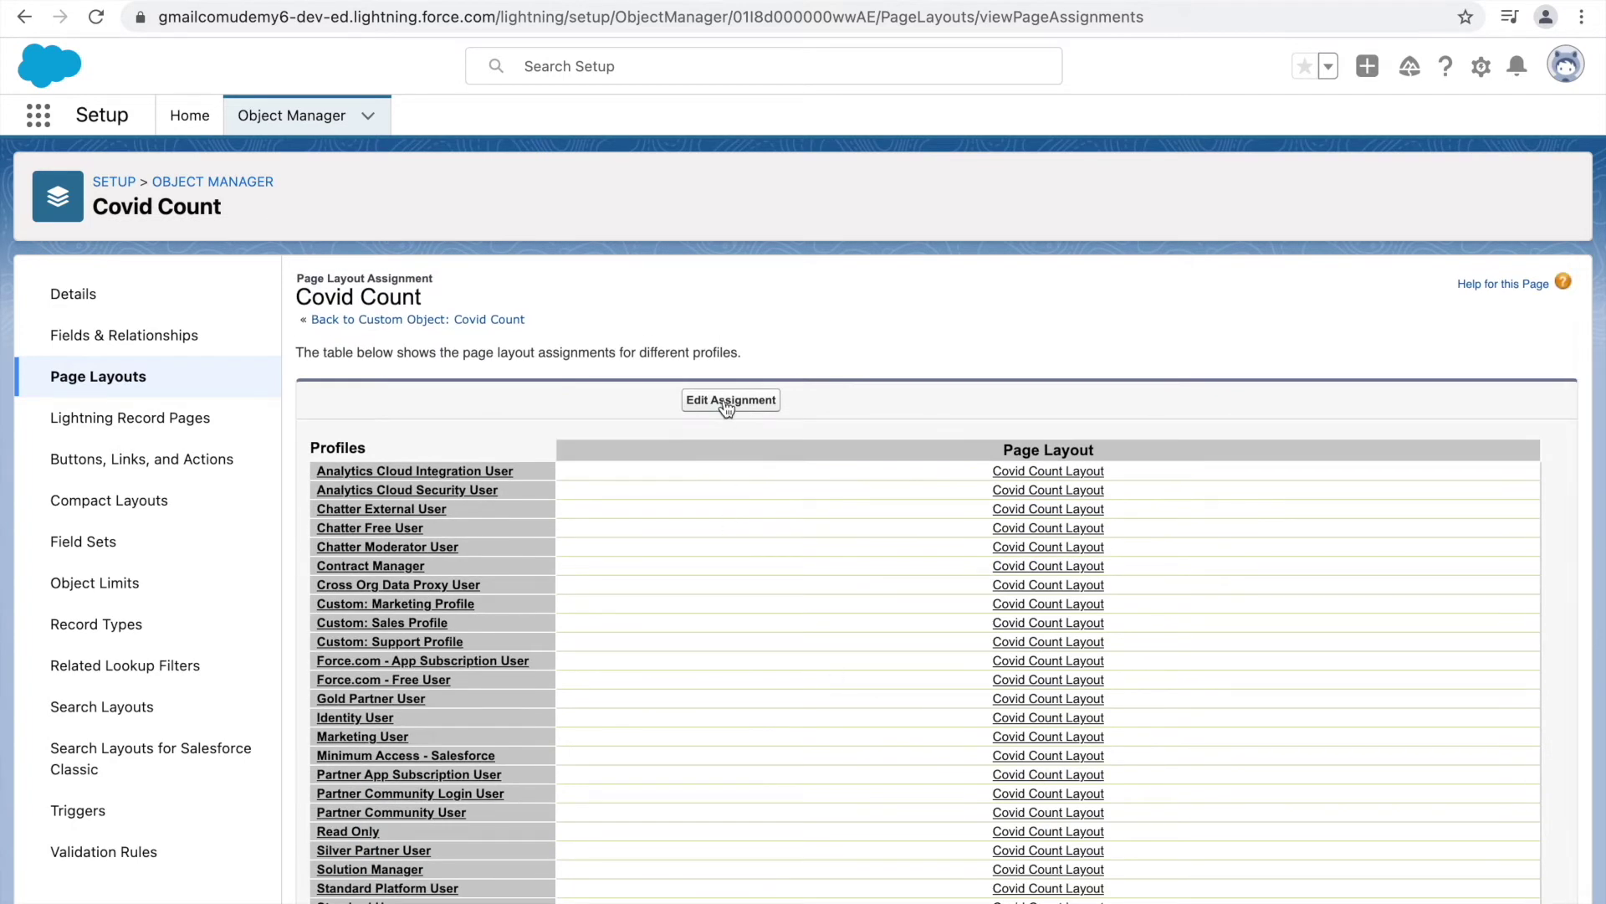
{"action": "left_click", "coordinate": [726, 401]}
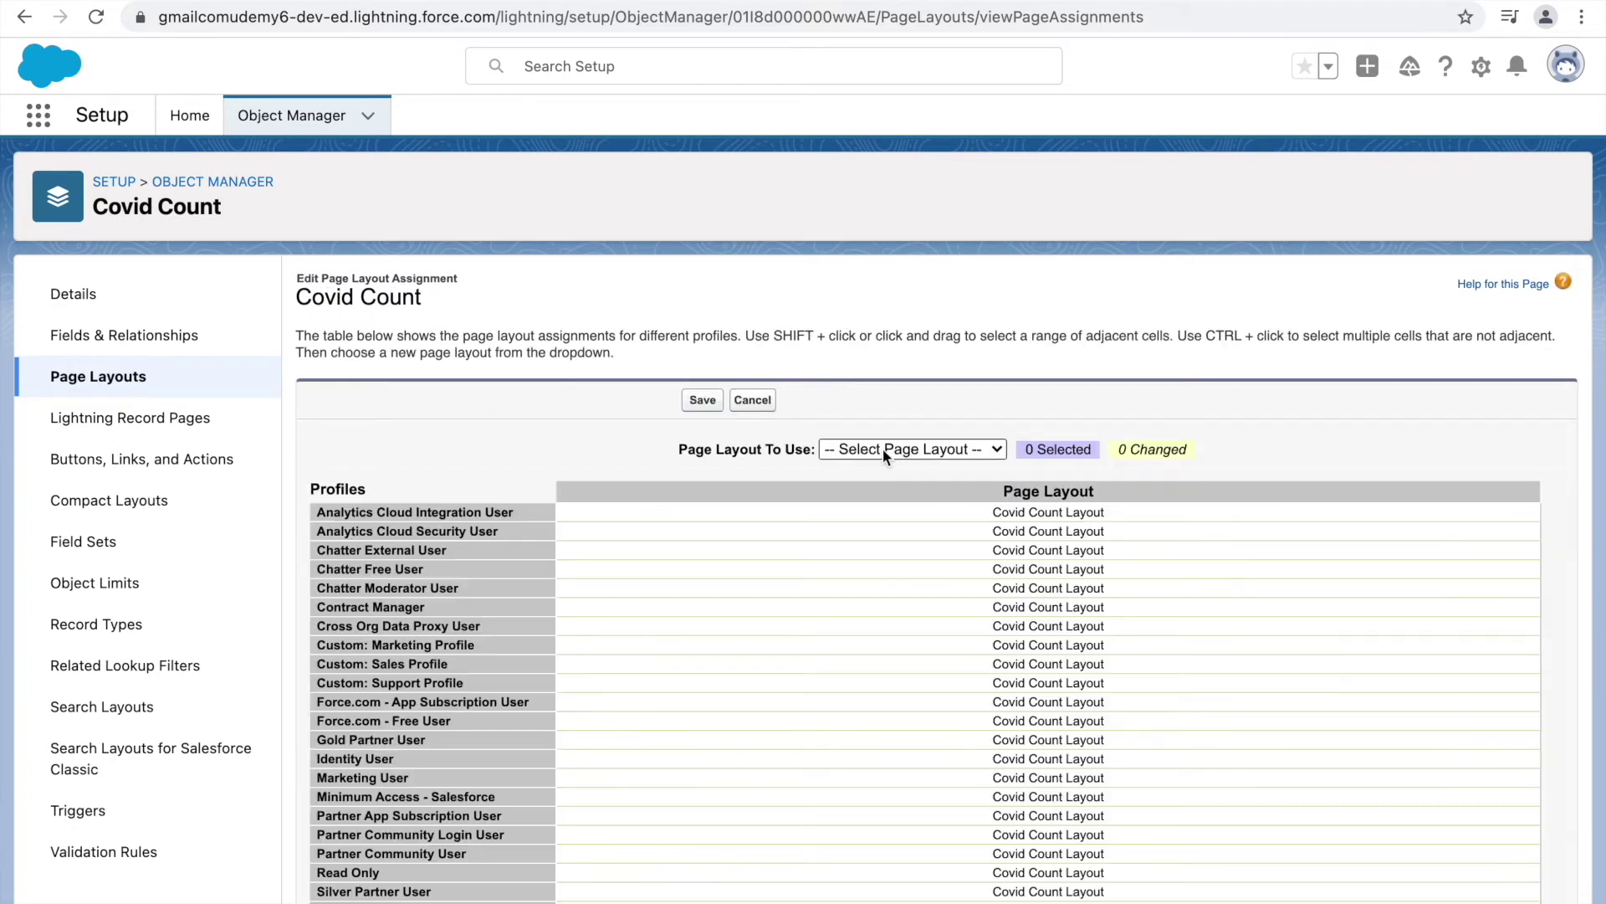
{"action": "left_click", "coordinate": [884, 452]}
{"action": "left_click", "coordinate": [887, 498]}
- Assign Support Manager Layout to Support Manager Profile and System Administrator, then save
{"action": "scroll", "coordinate": [1171, 544], "scroll_direction": "down", "scroll_amount": 1}
{"action": "scroll", "coordinate": [1088, 586], "scroll_direction": "down", "scroll_amount": 3}
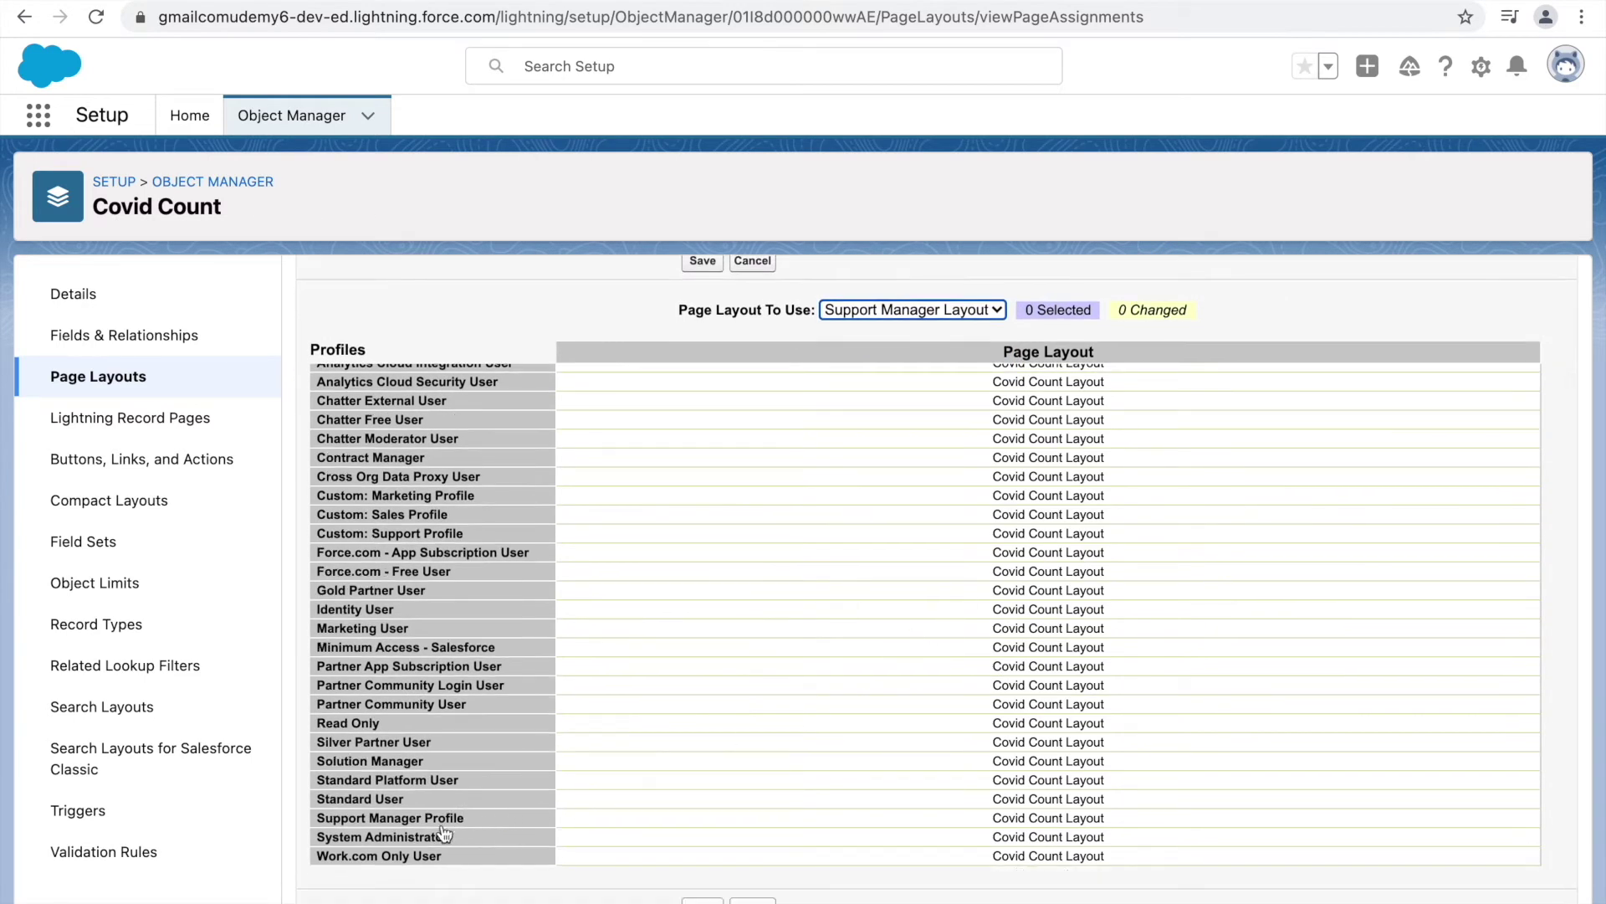
{"action": "left_click", "coordinate": [640, 823]}
{"action": "left_click", "coordinate": [736, 840], "text": "shift"}
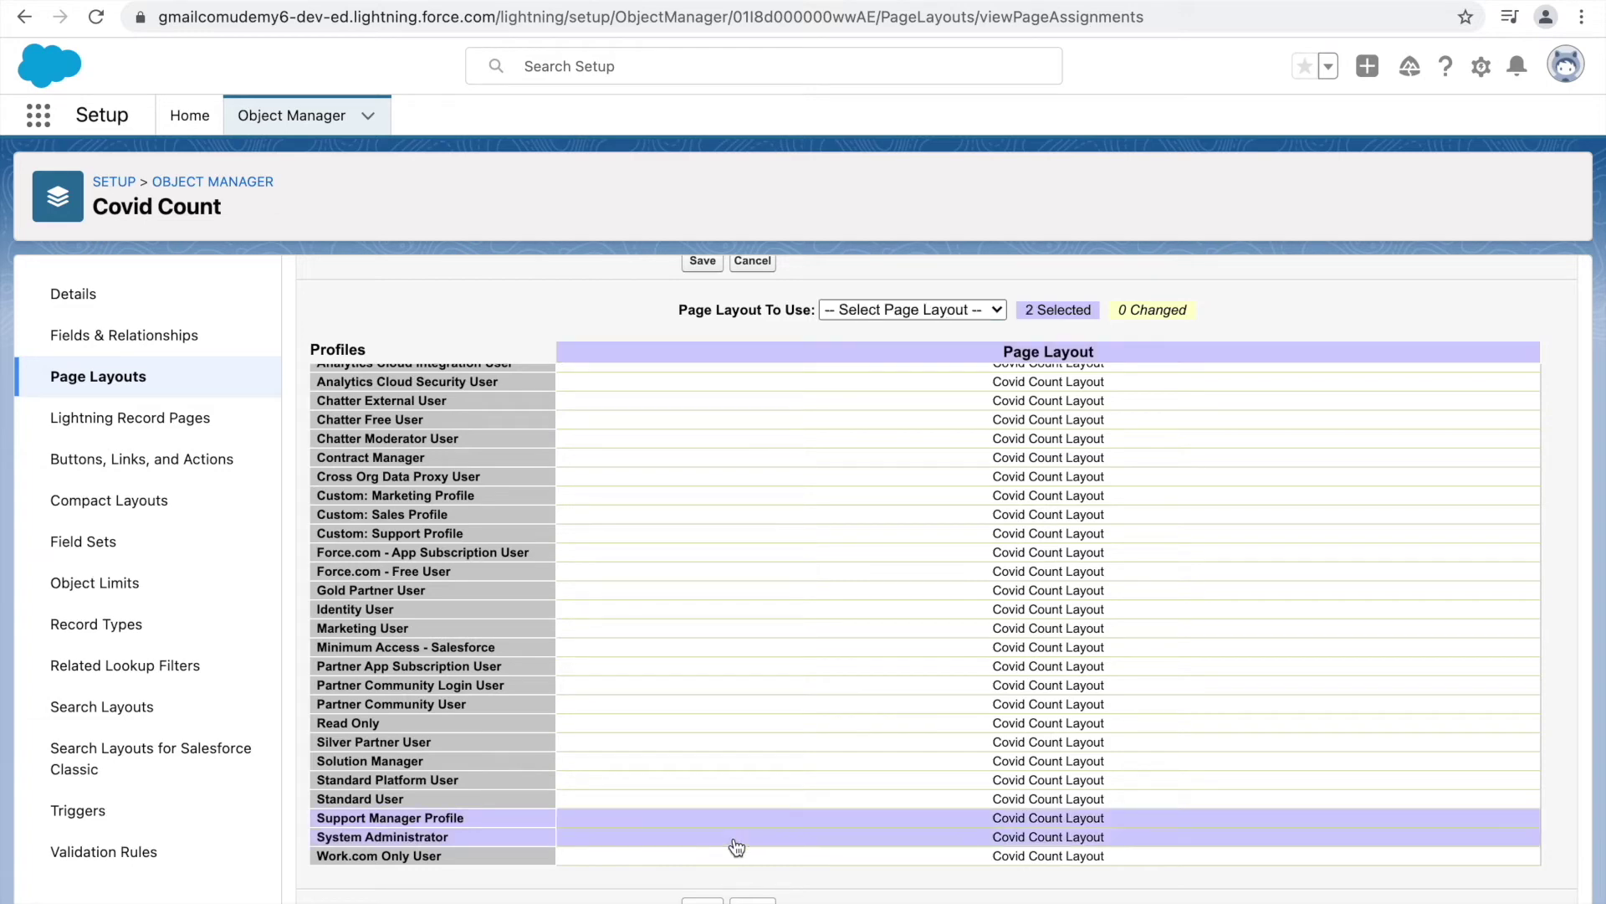
{"action": "left_click", "coordinate": [922, 310]}
{"action": "left_click", "coordinate": [871, 351]}
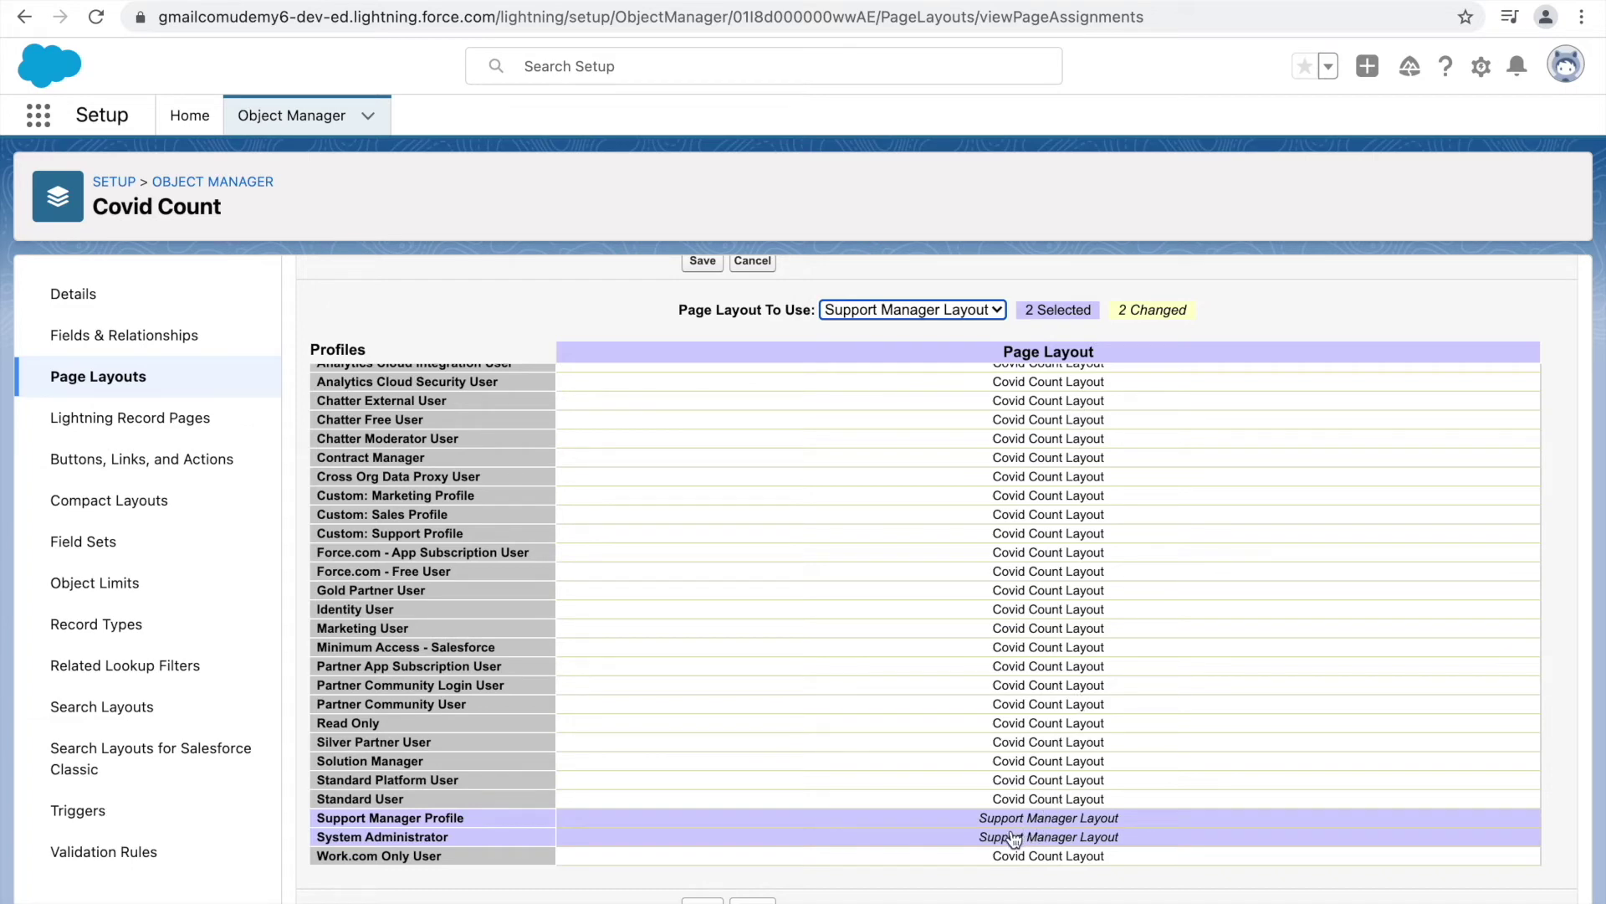
{"action": "left_click", "coordinate": [702, 900]}
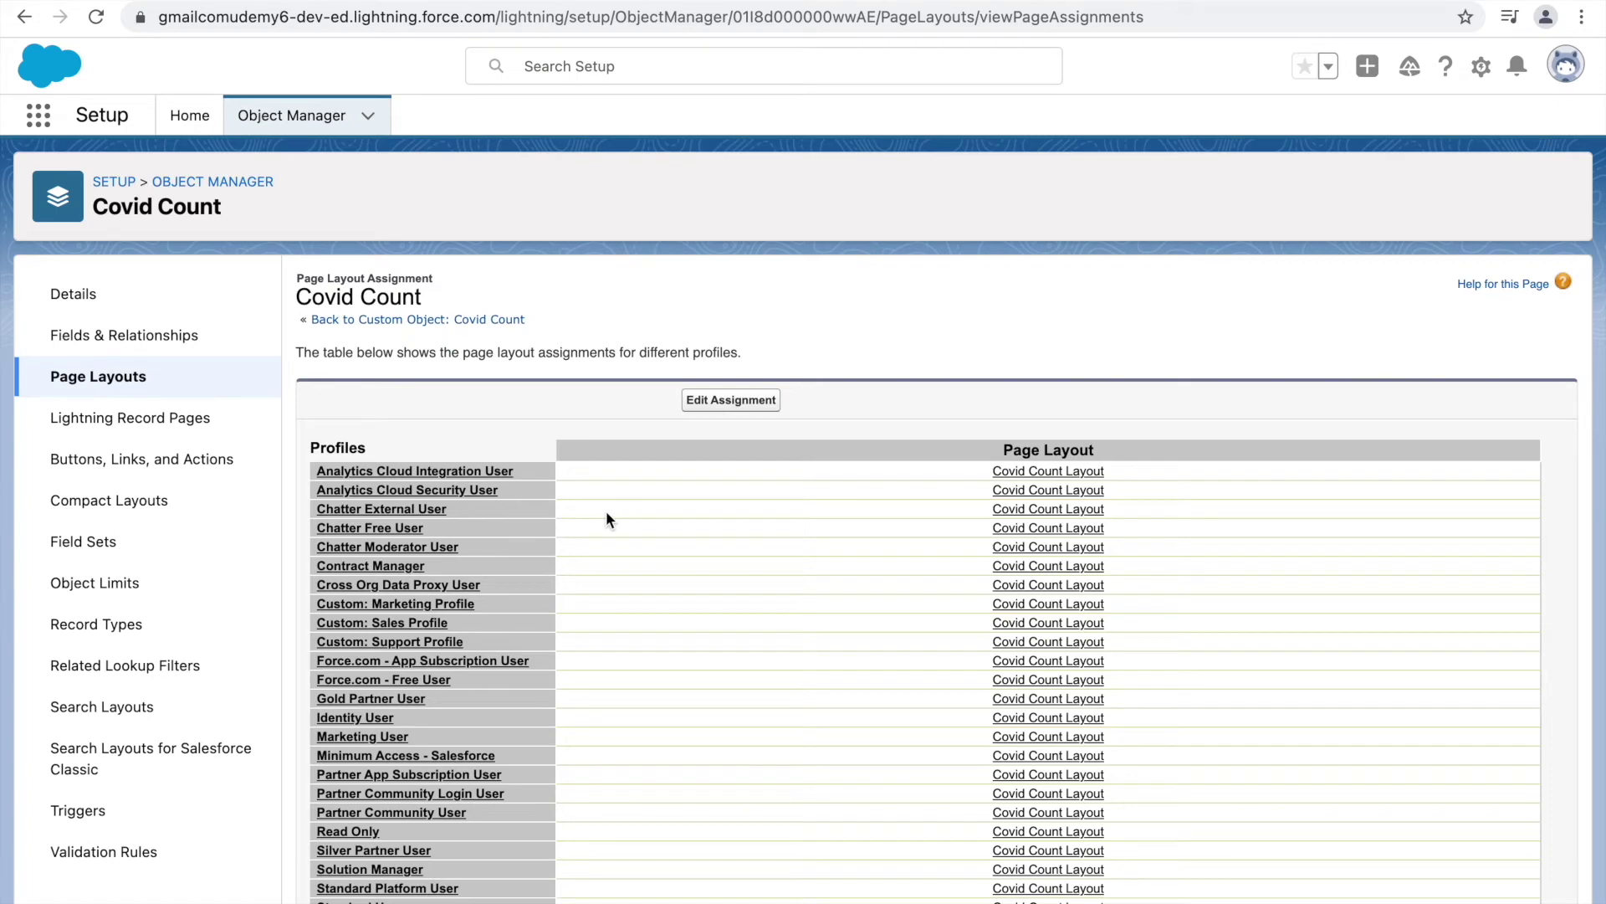
{"action": "scroll", "coordinate": [691, 586], "scroll_direction": "down", "scroll_amount": 1}
{"action": "scroll", "coordinate": [695, 604], "scroll_direction": "down", "scroll_amount": 2}
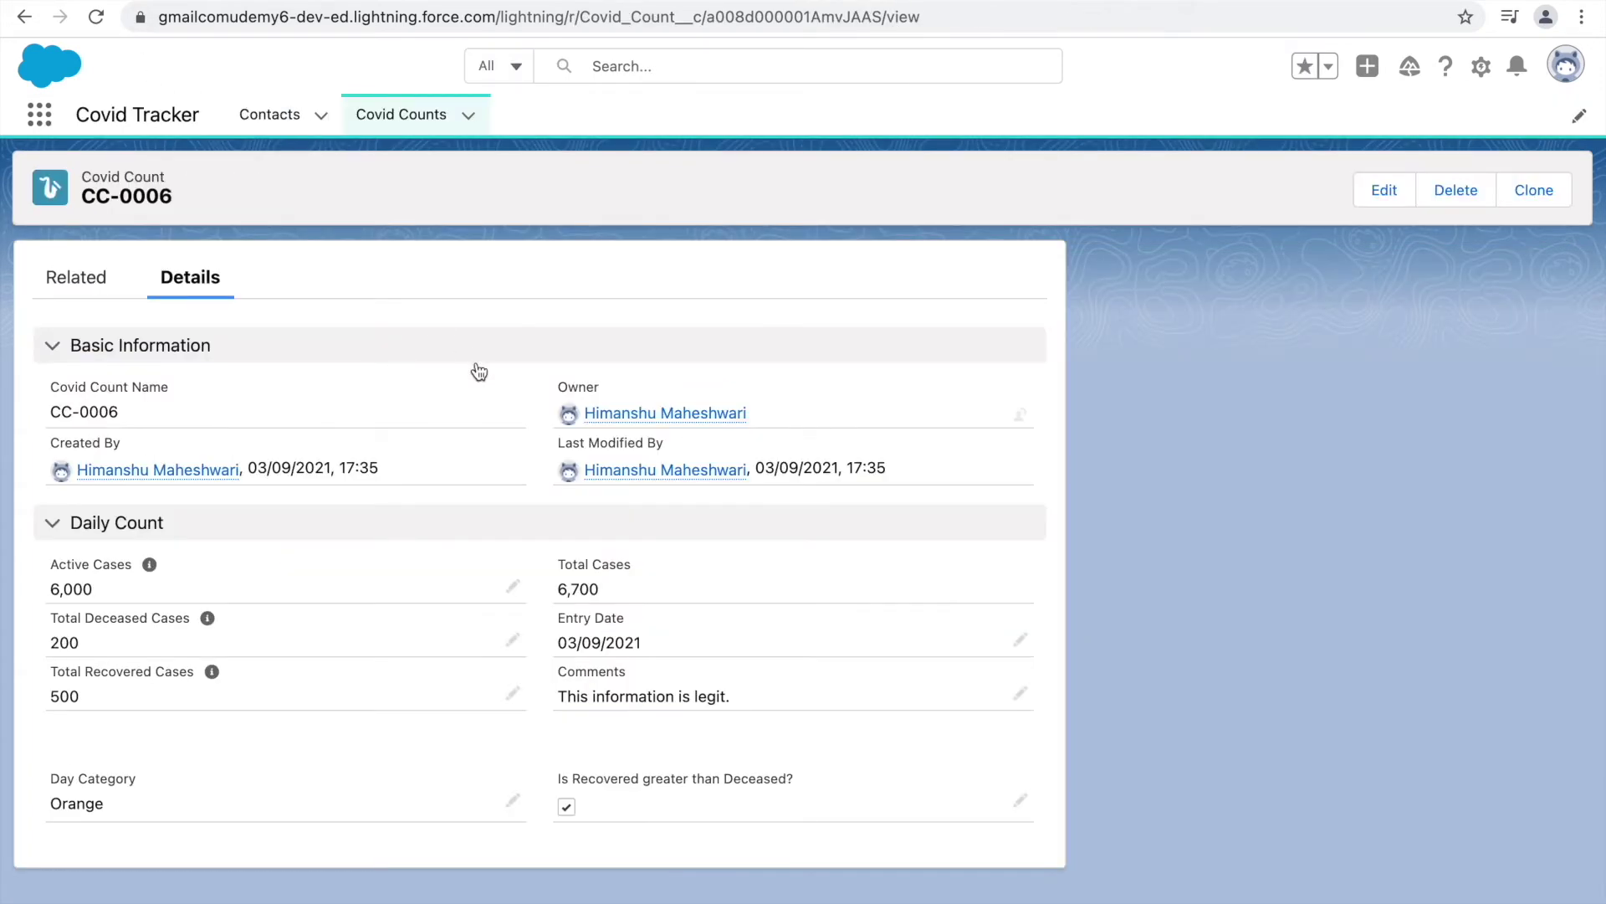
{"action": "key", "text": "ctrl+r"}
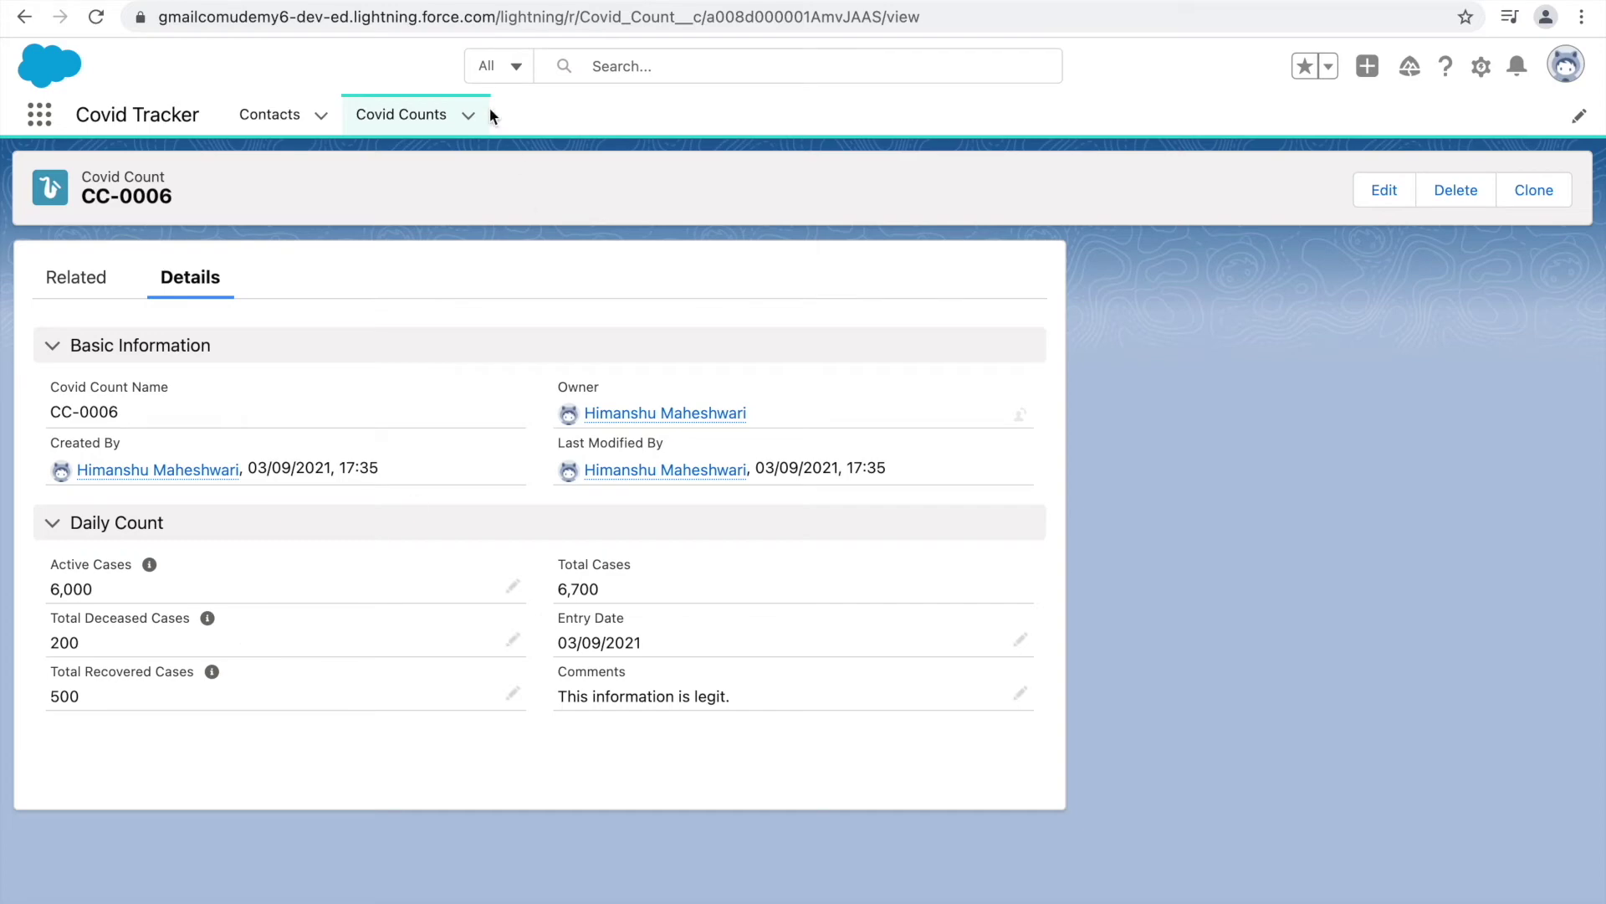
{"action": "left_click", "coordinate": [437, 2]}
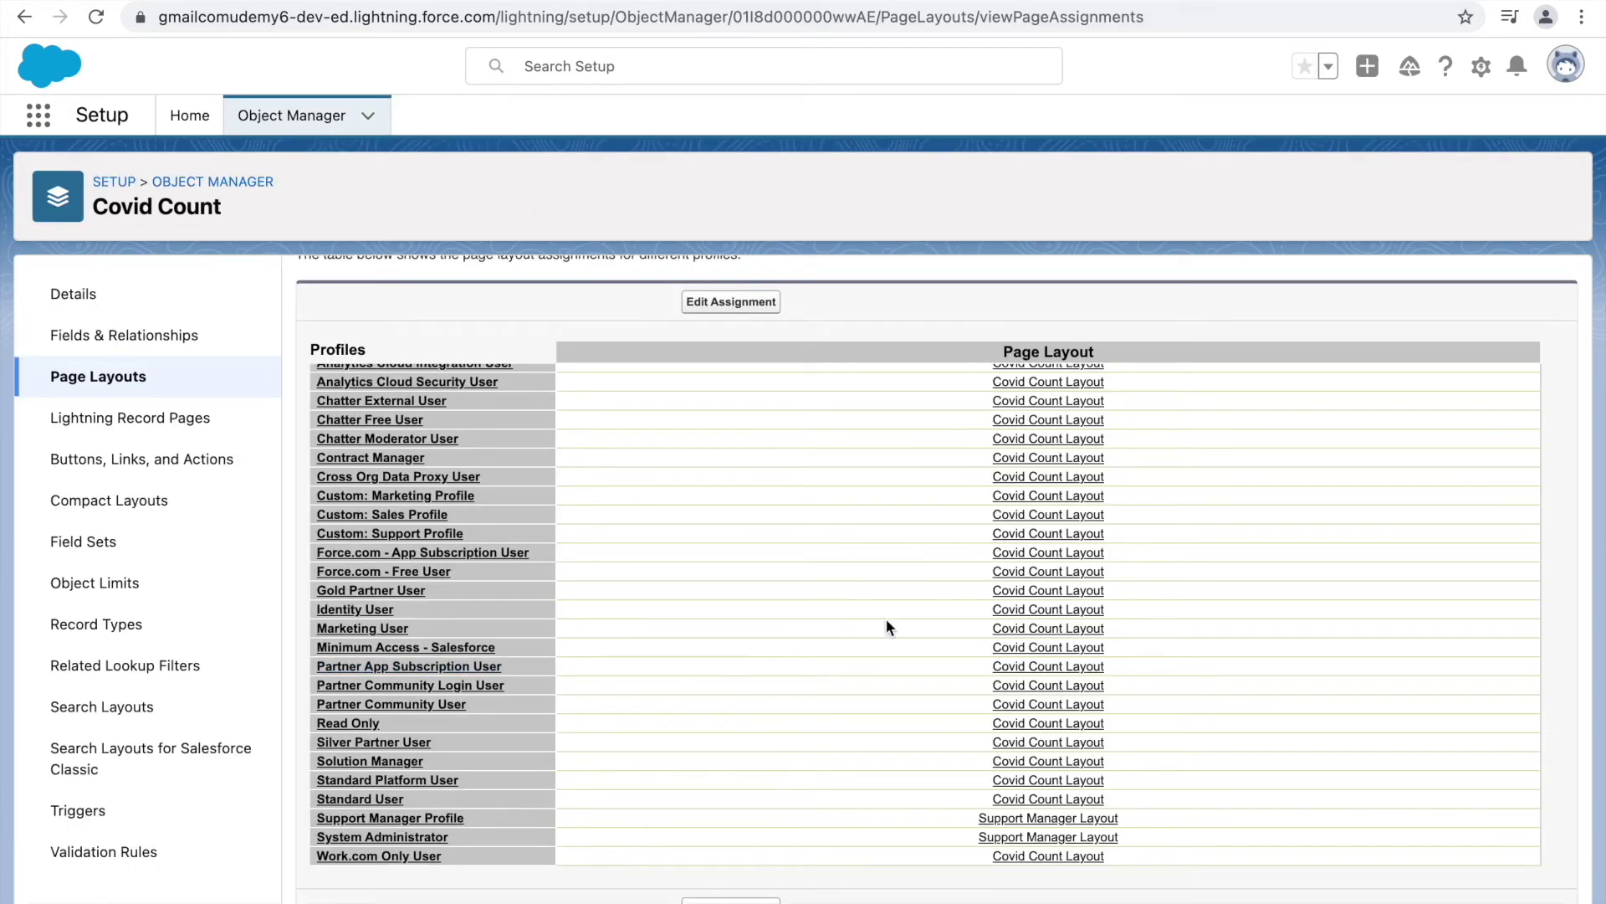
{"action": "scroll", "coordinate": [827, 517], "scroll_direction": "up", "scroll_amount": 1}
- Set System Administrator back to Covid Count Layout, save, and reload record CC-0006
{"action": "left_click", "coordinate": [713, 306]}
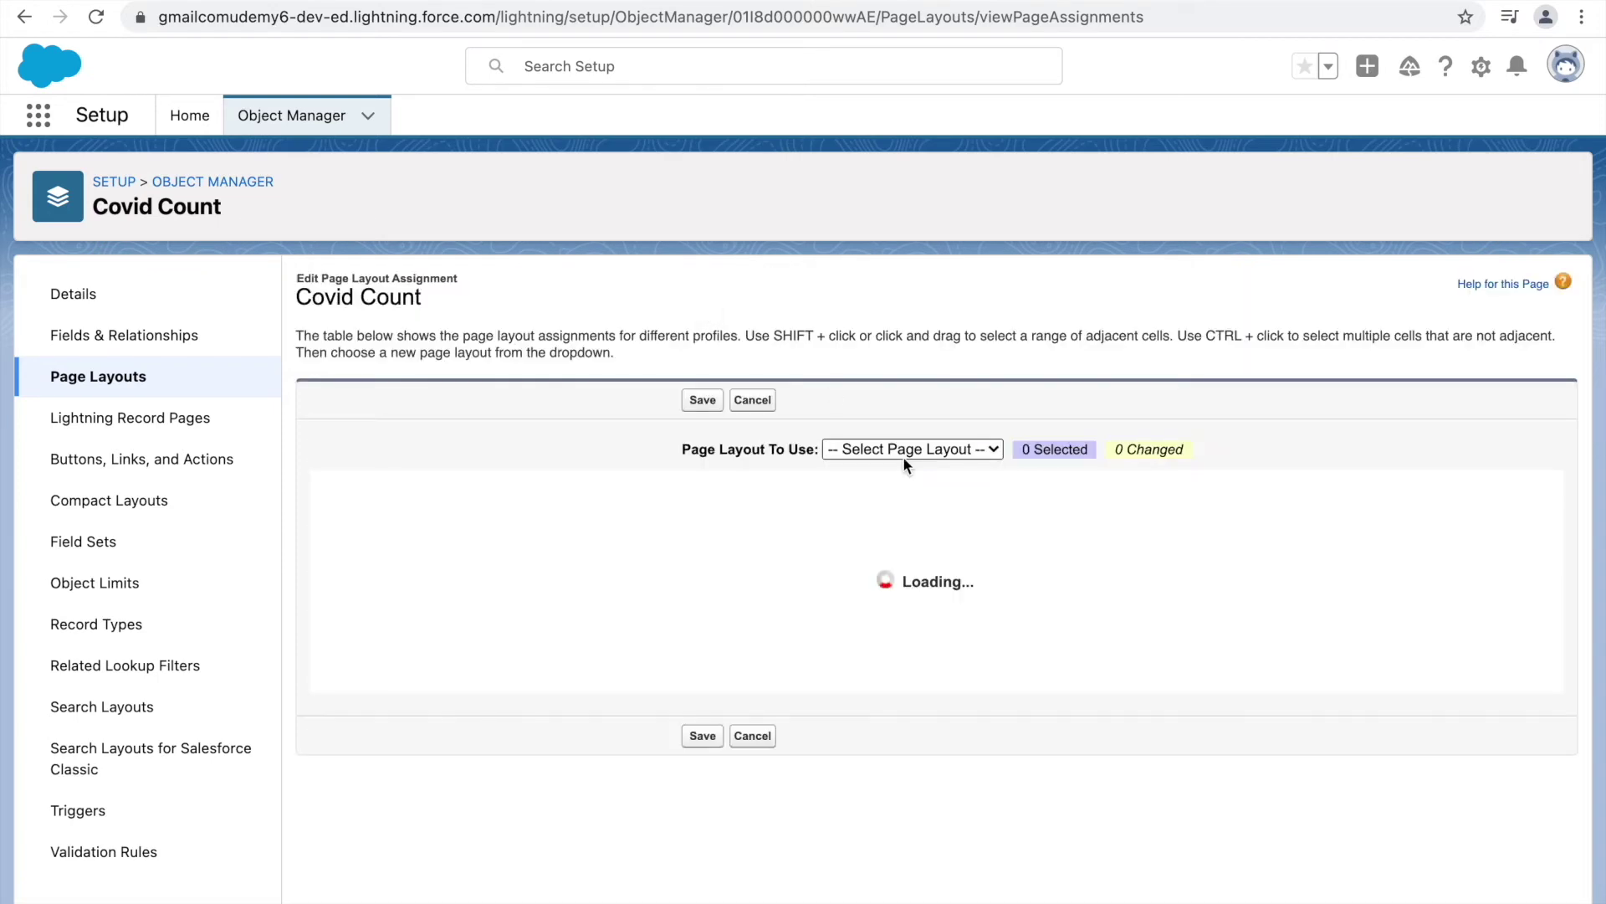
{"action": "scroll", "coordinate": [862, 725], "scroll_direction": "down", "scroll_amount": 3}
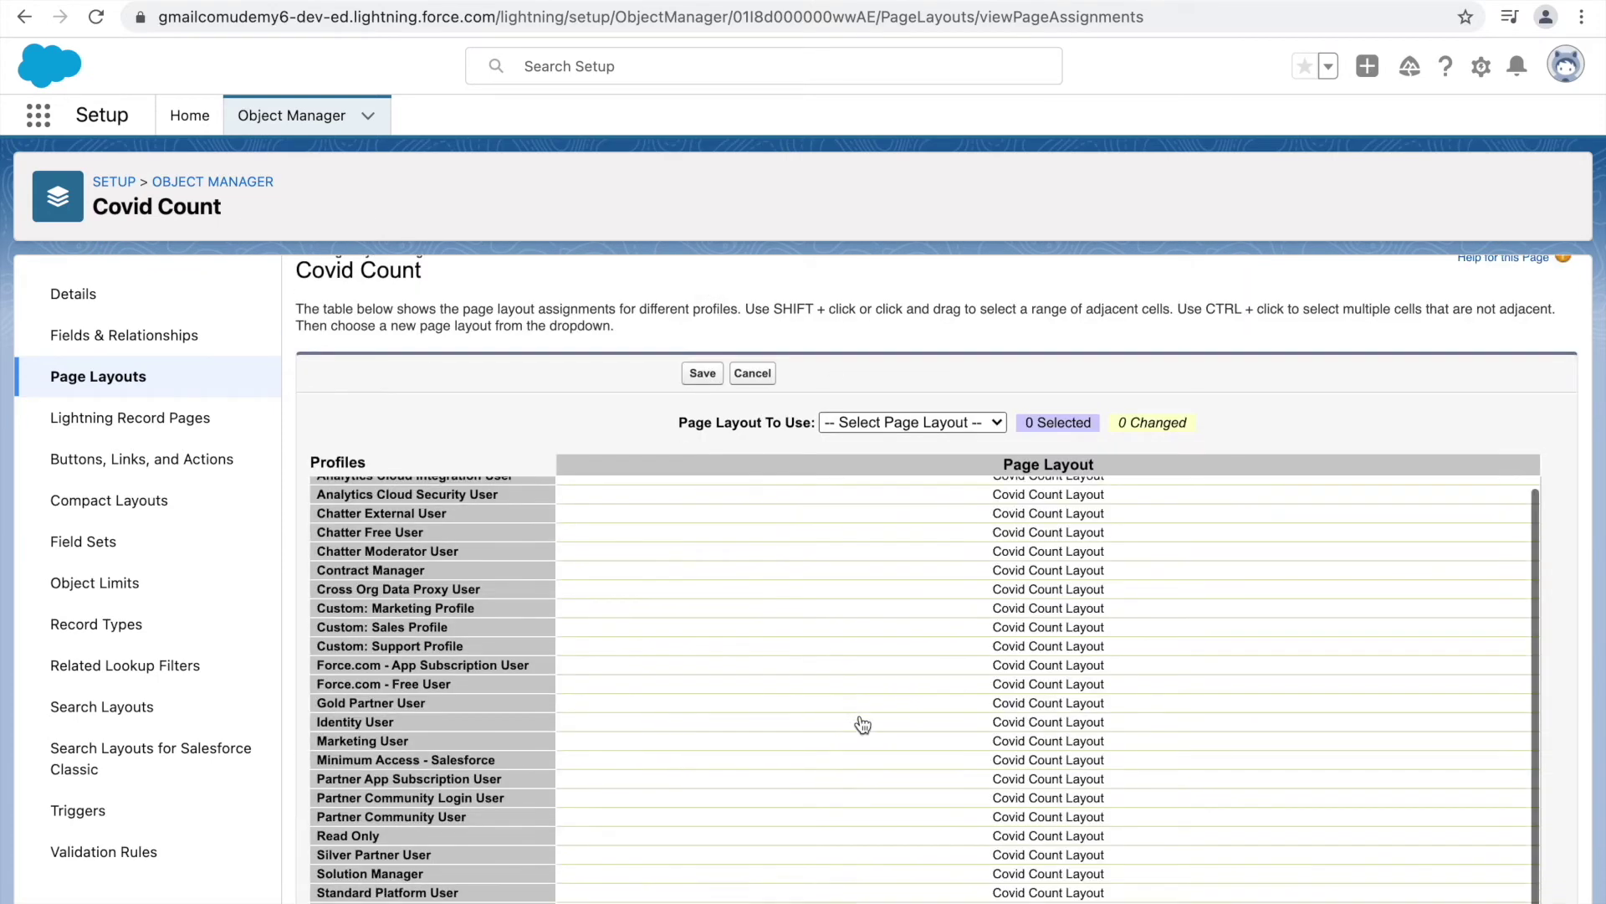
{"action": "left_click", "coordinate": [599, 839]}
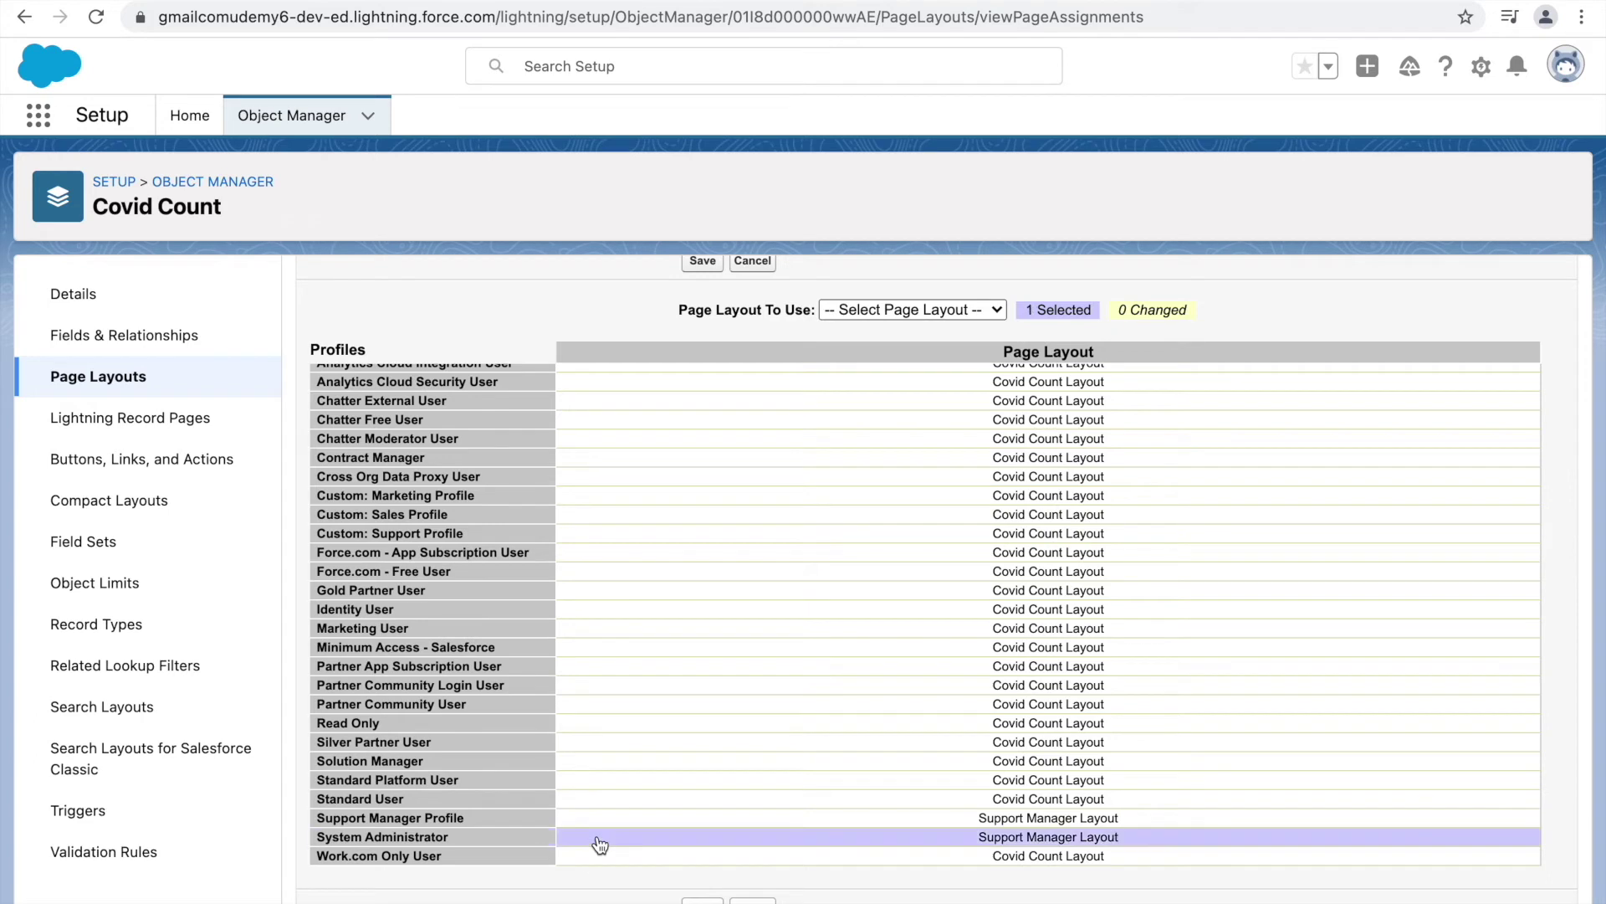
{"action": "left_click", "coordinate": [883, 309]}
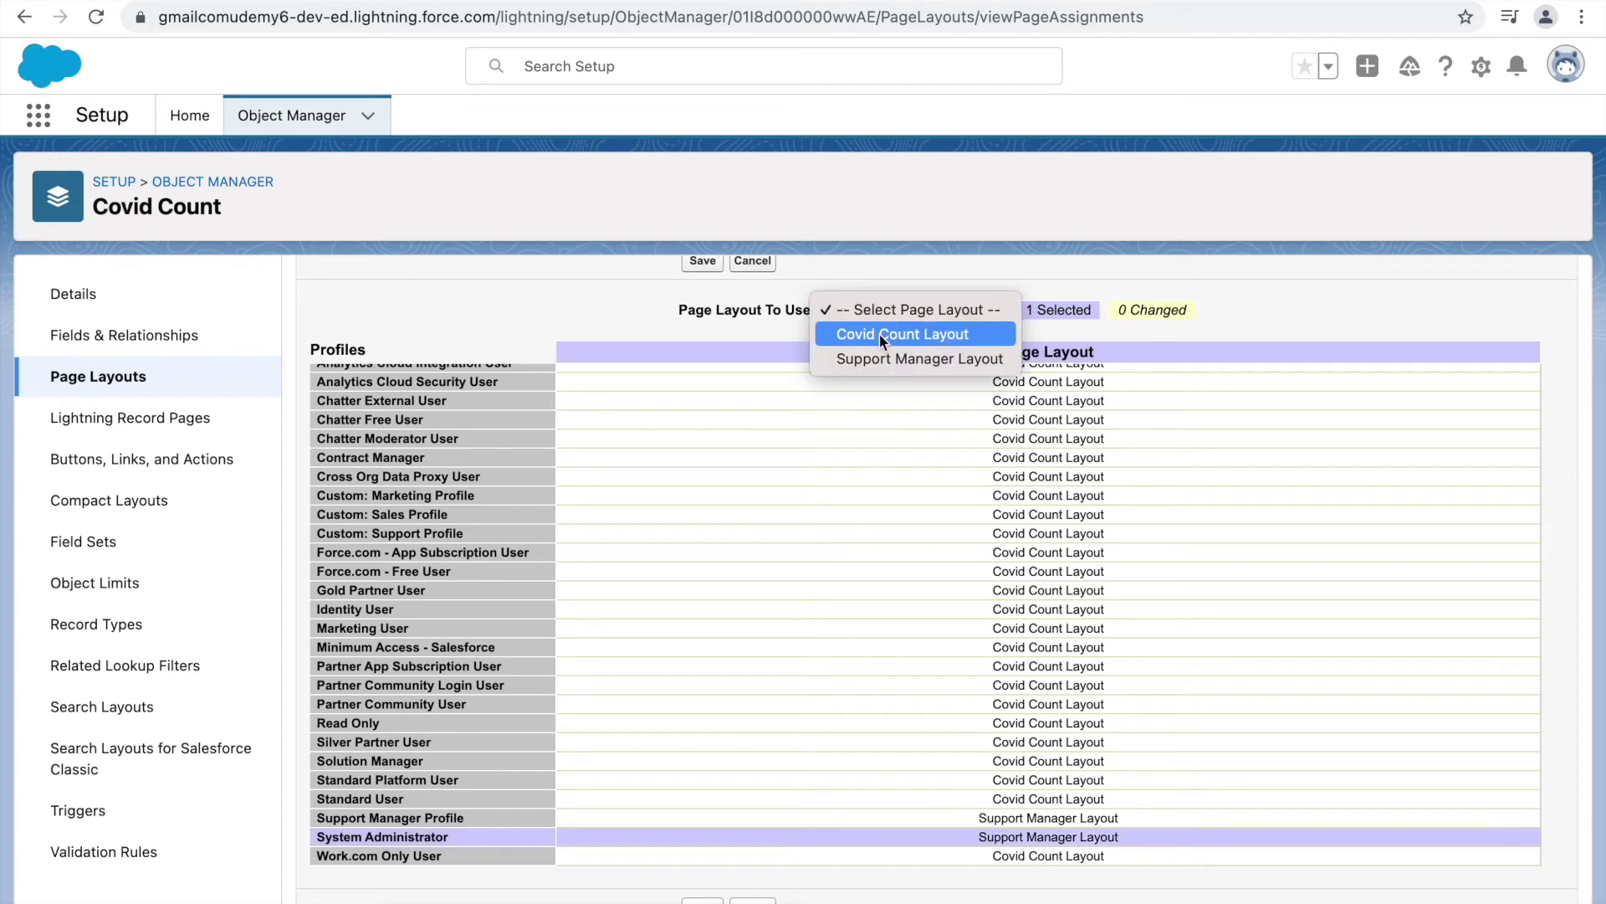
{"action": "left_click", "coordinate": [880, 334]}
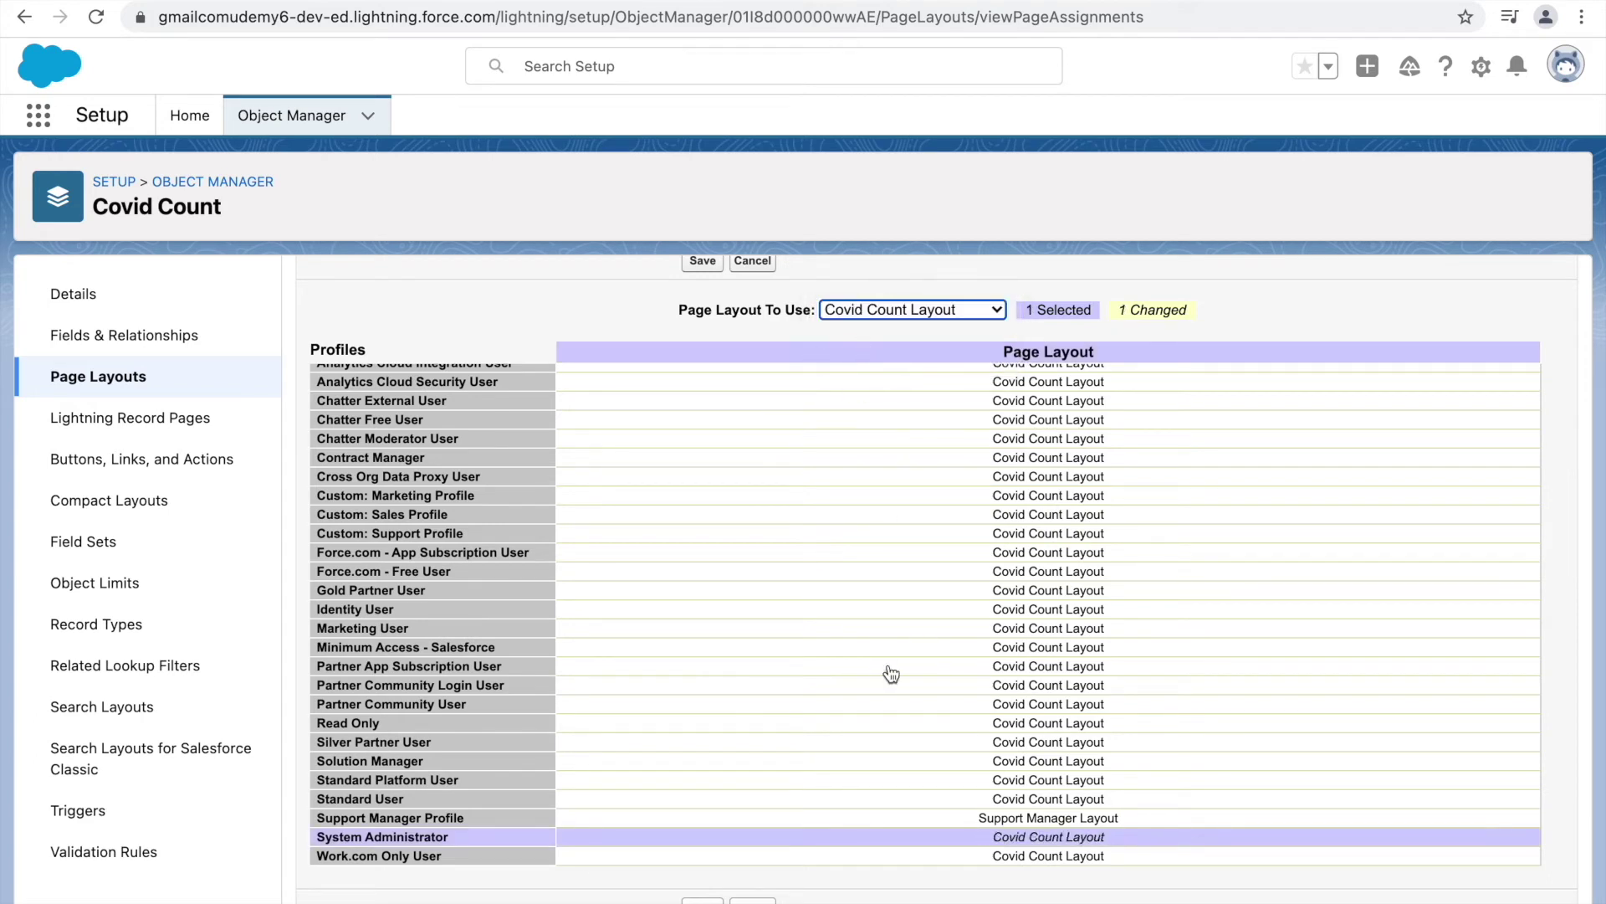
{"action": "left_click", "coordinate": [702, 262]}
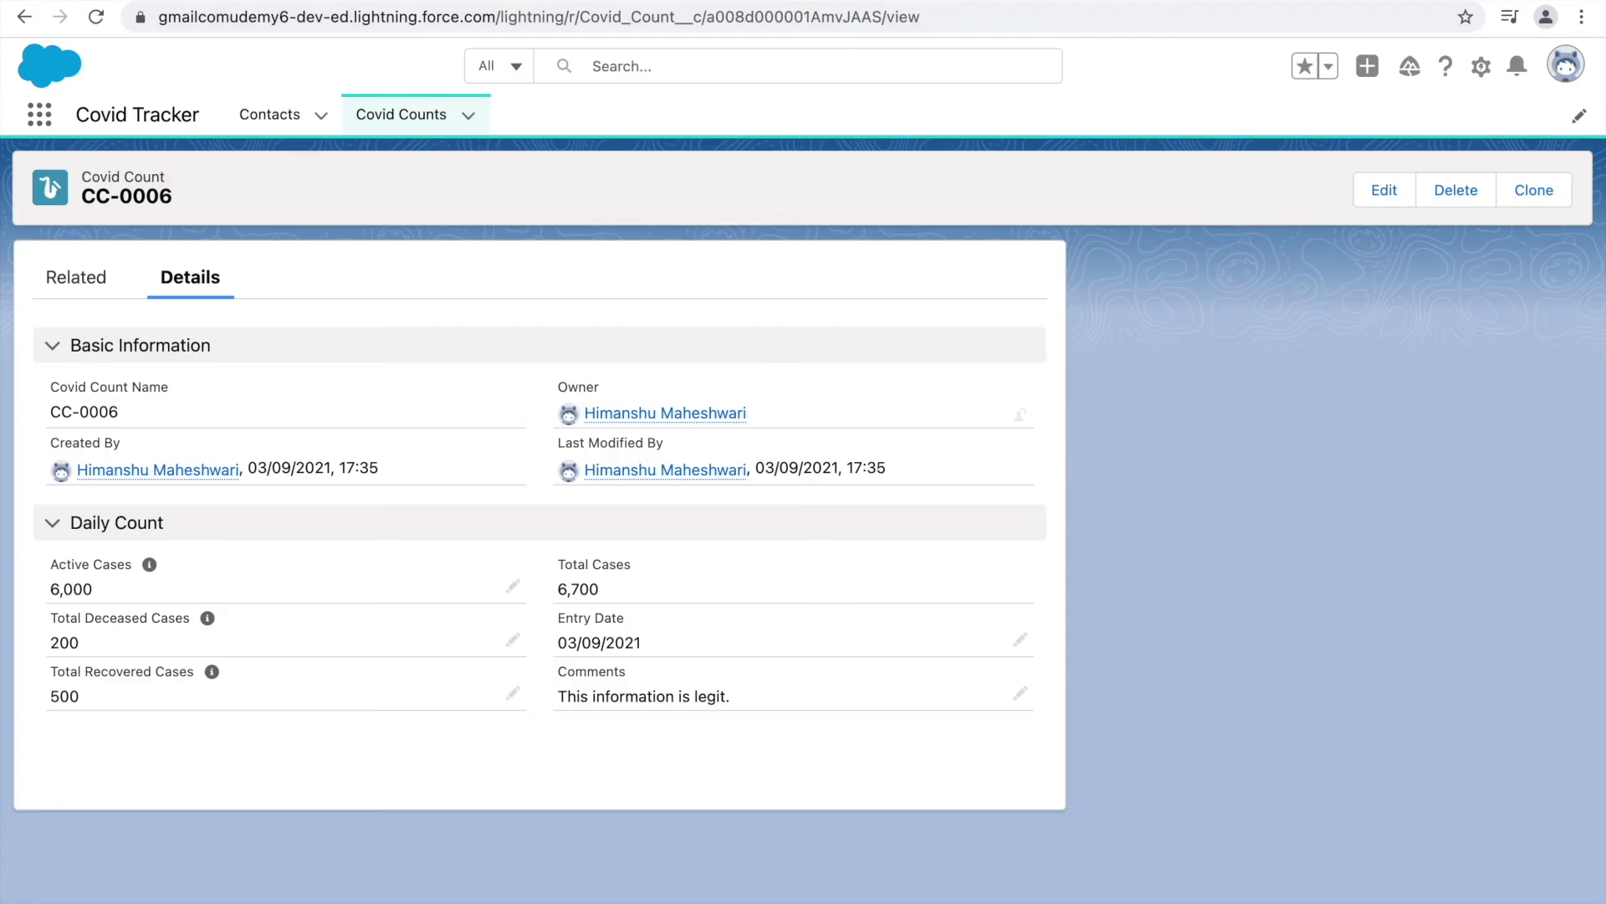
{"action": "key", "text": "super+r"}
- Open Covid Count Layout in the layout editor and inspect its locked read-only fields
{"action": "left_click", "coordinate": [402, 4]}
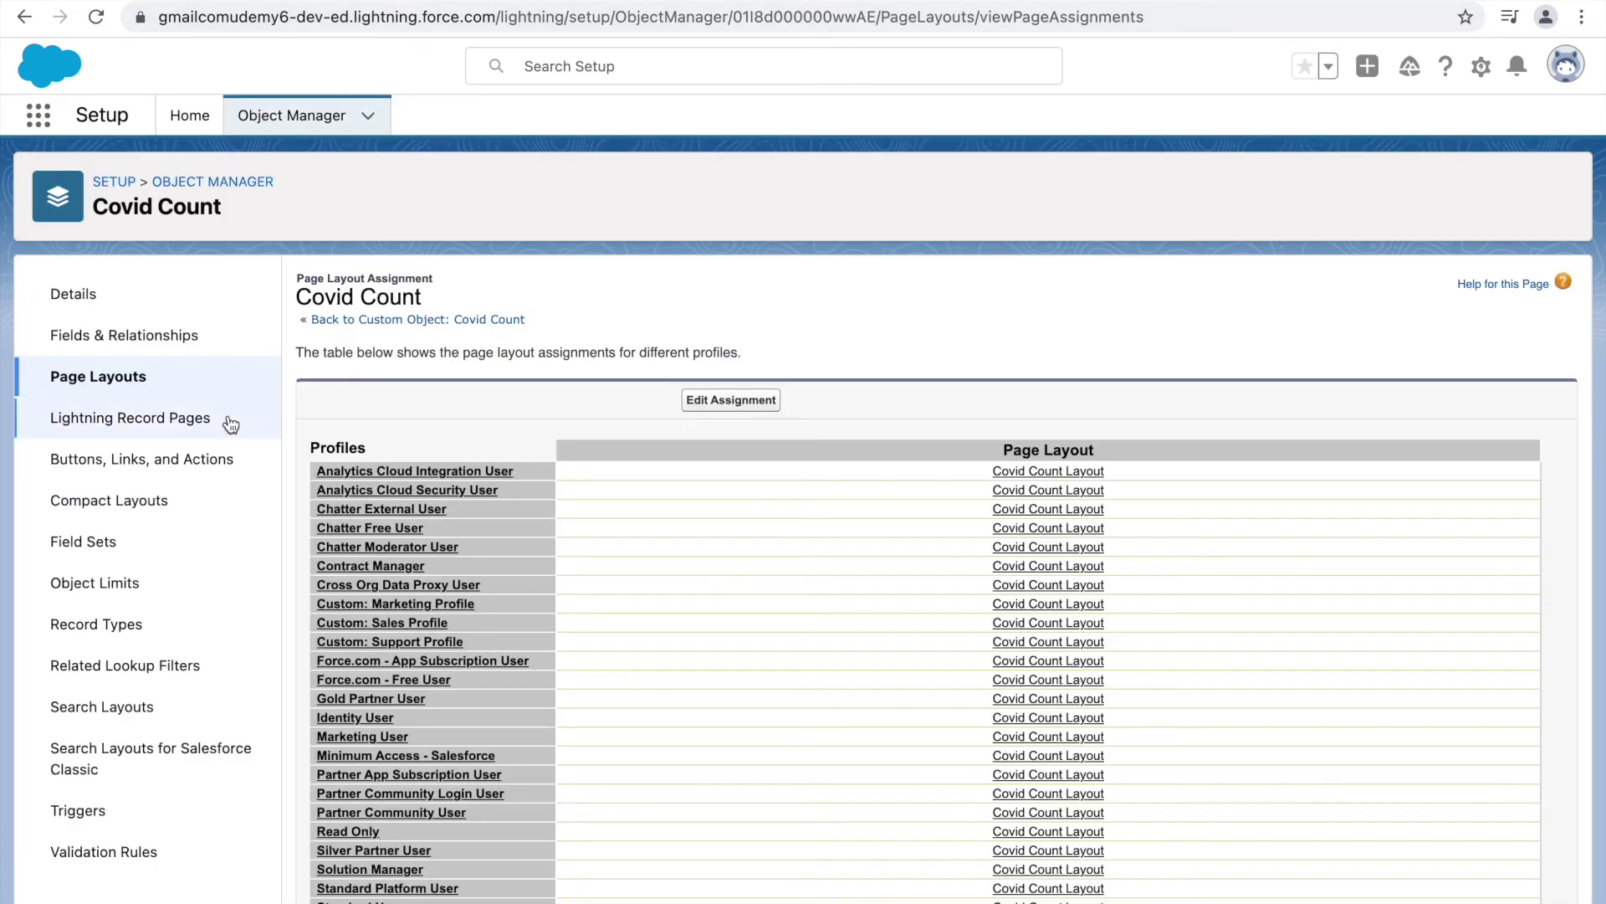
{"action": "left_click", "coordinate": [106, 334]}
{"action": "left_click", "coordinate": [169, 375]}
{"action": "left_click", "coordinate": [368, 393]}
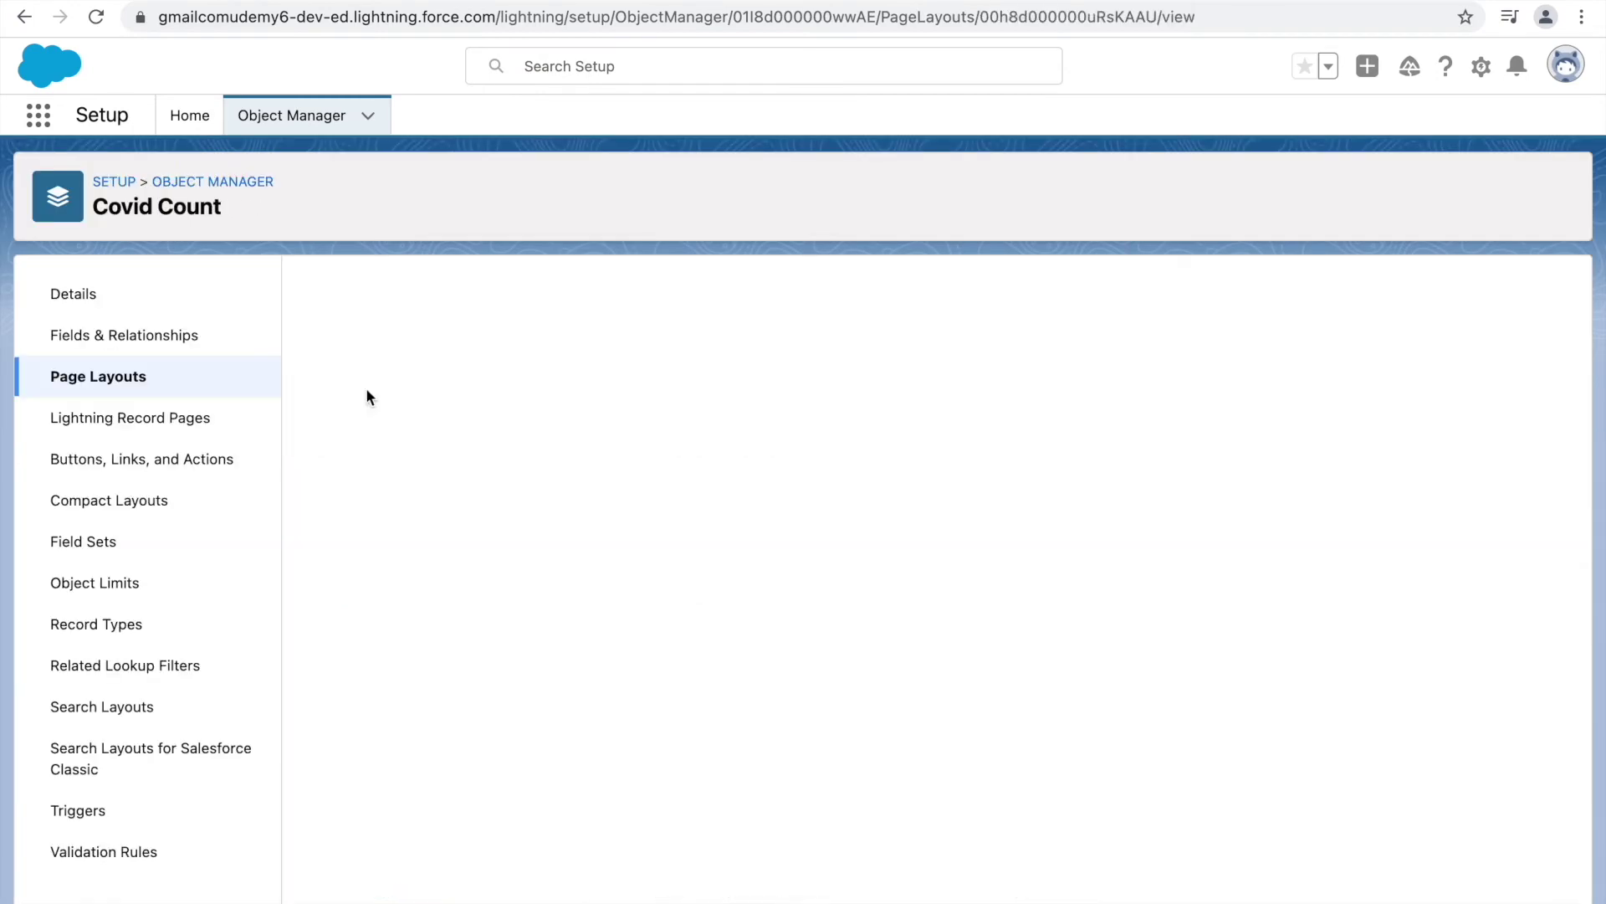
{"action": "scroll", "coordinate": [694, 629], "scroll_direction": "down", "scroll_amount": 5}
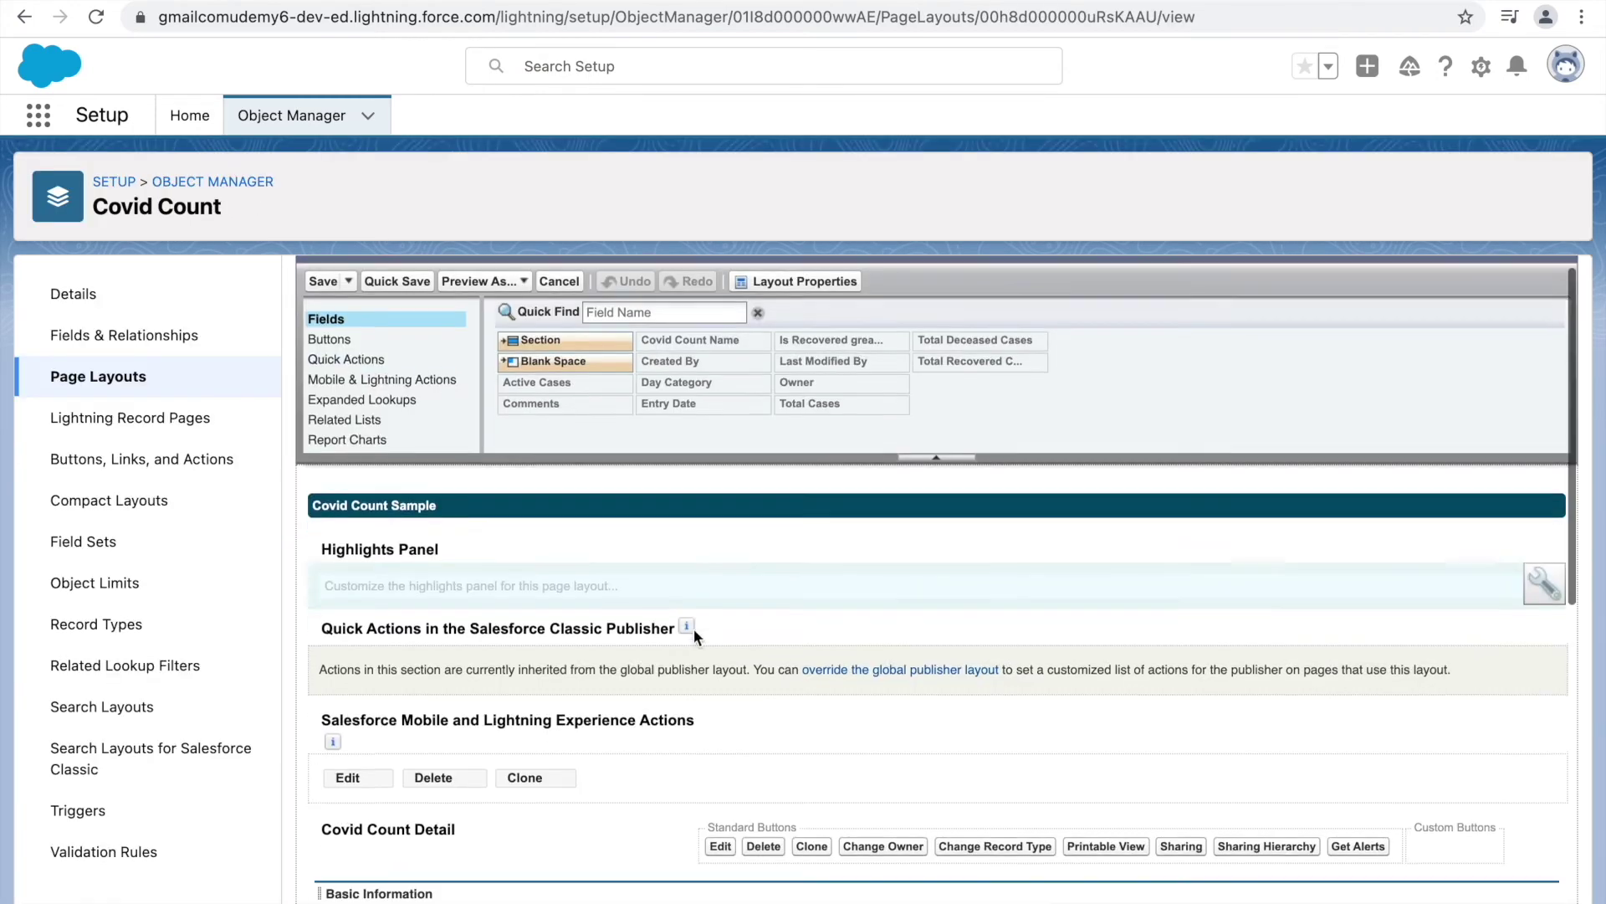
{"action": "scroll", "coordinate": [694, 629], "scroll_direction": "down", "scroll_amount": 2}
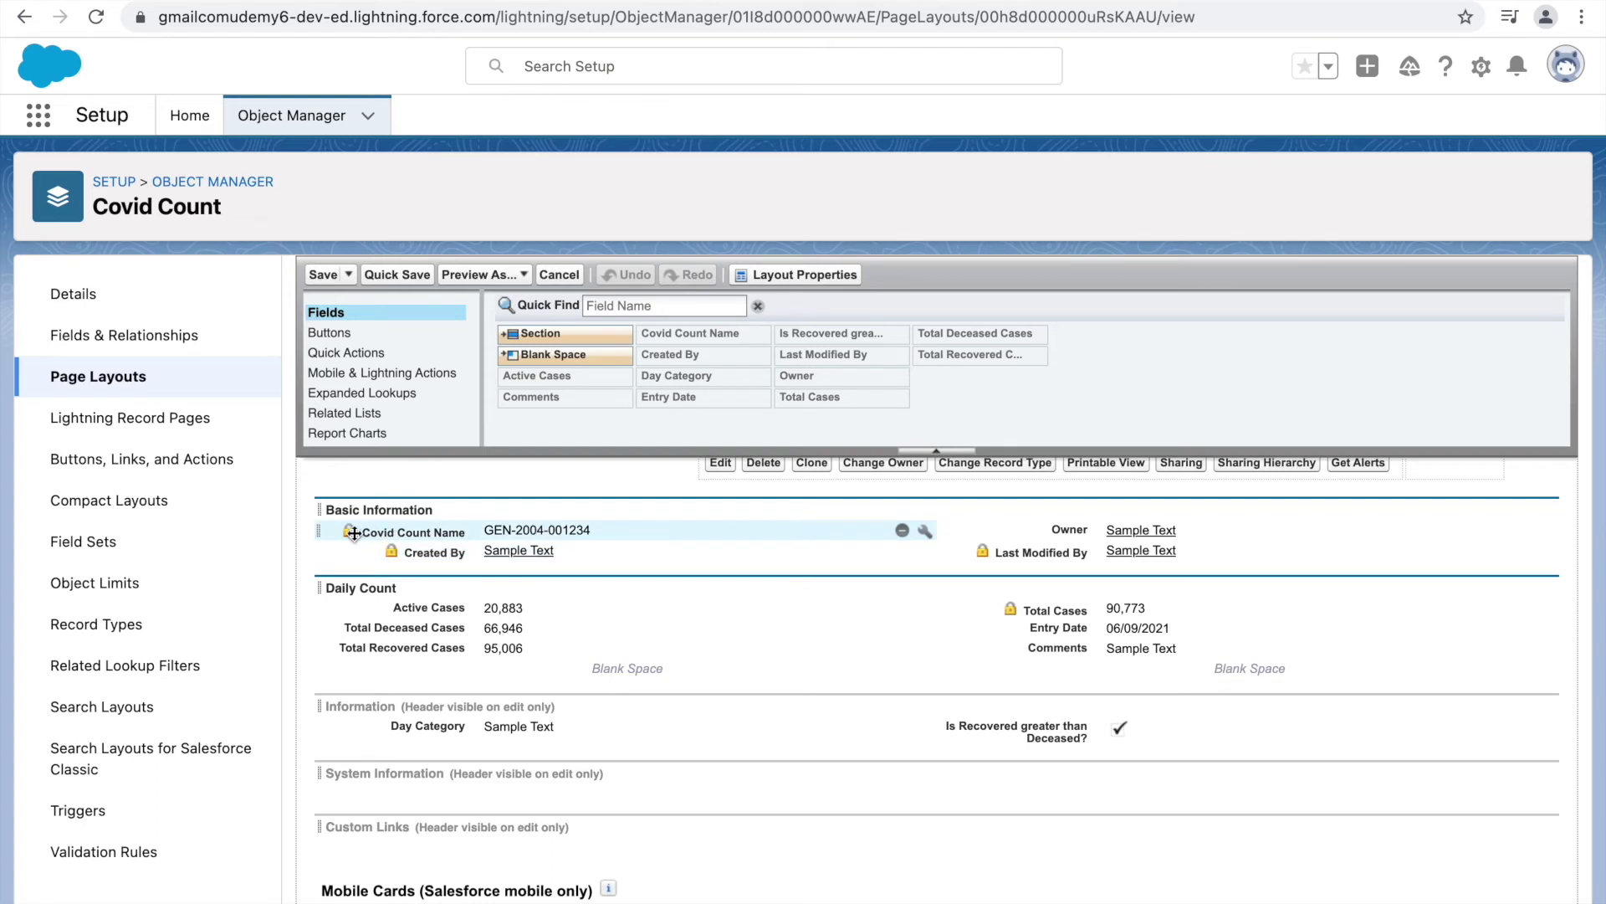
{"action": "mouse_move", "coordinate": [353, 534]}
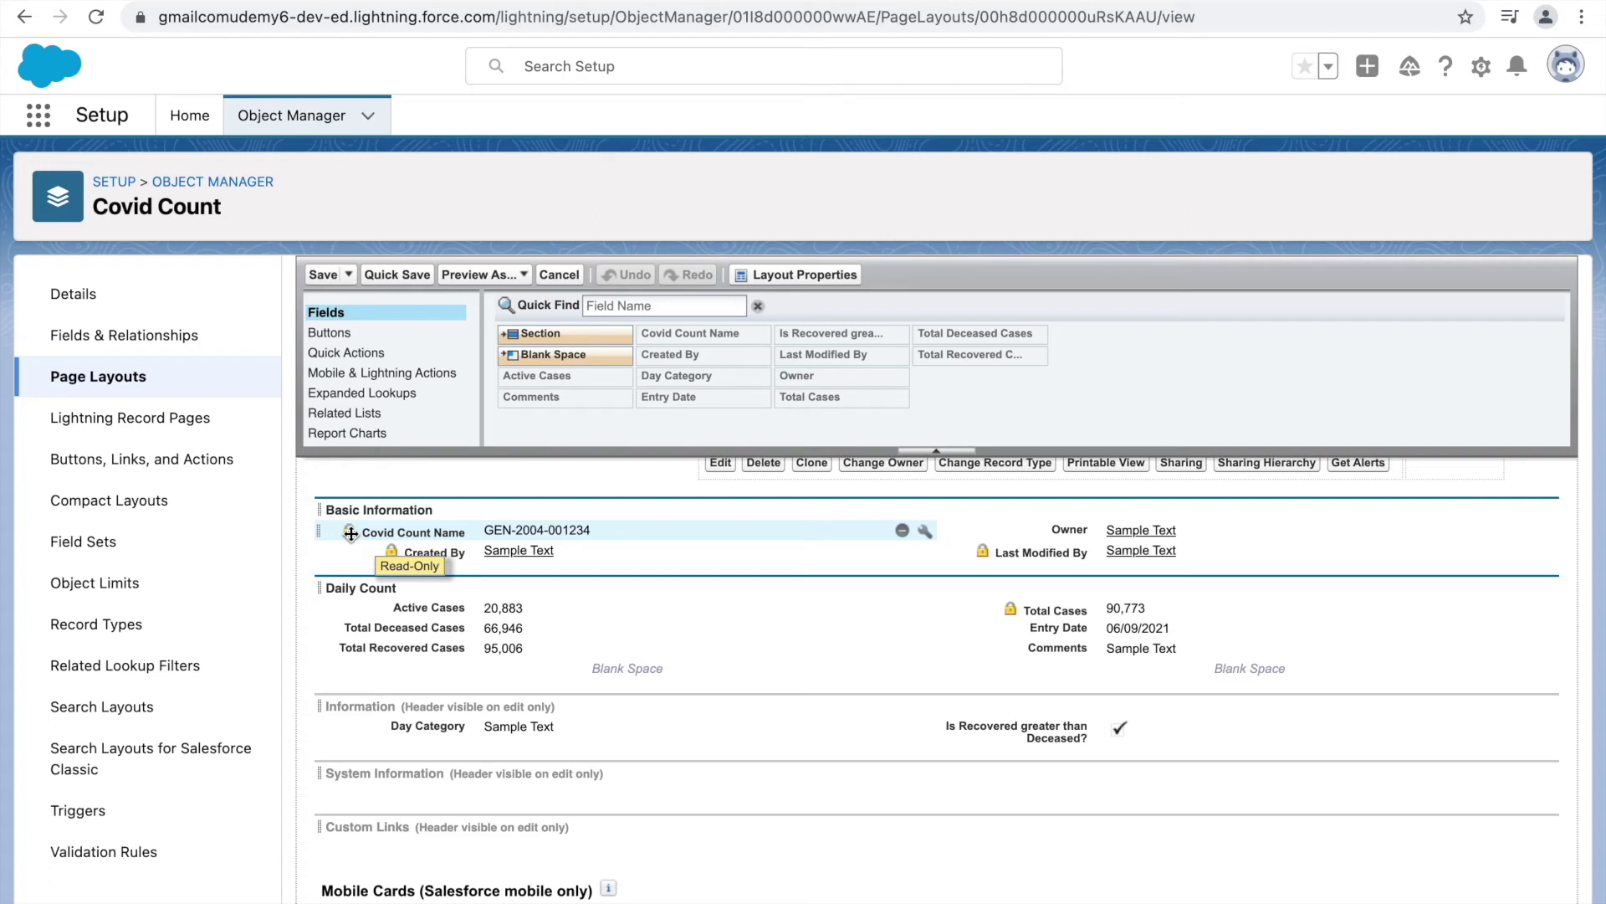
{"action": "mouse_move", "coordinate": [393, 552]}
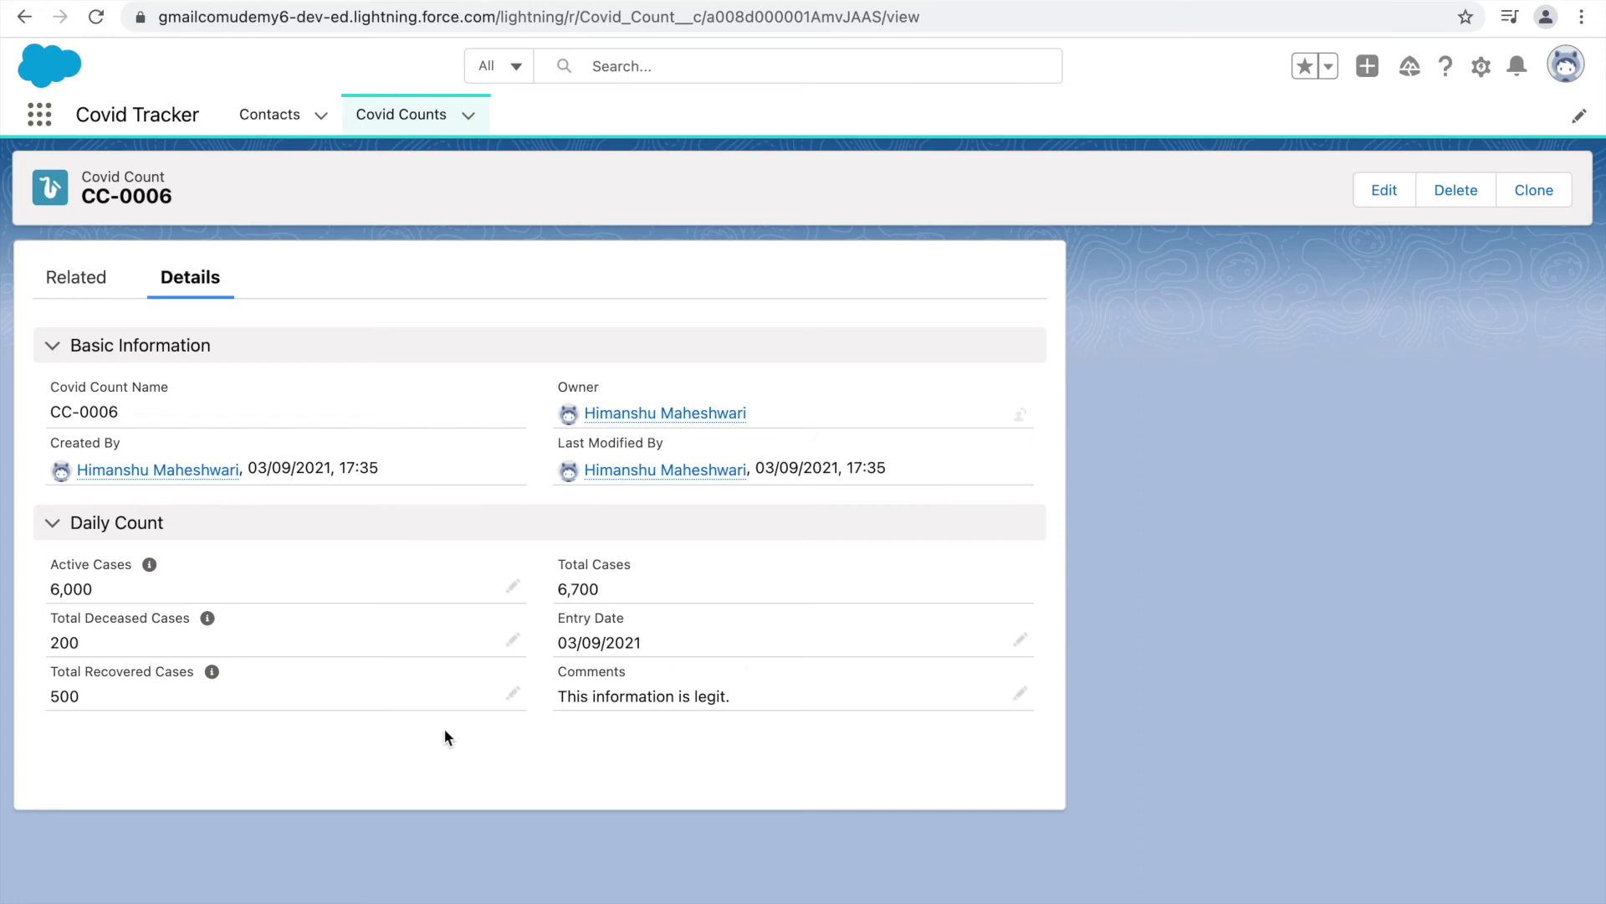
- Highlight and then deselect the Comments value, and open the page layout dropdown
{"action": "left_click_drag", "start_coordinate": [755, 694], "coordinate": [557, 697]}
{"action": "left_click", "coordinate": [621, 738]}
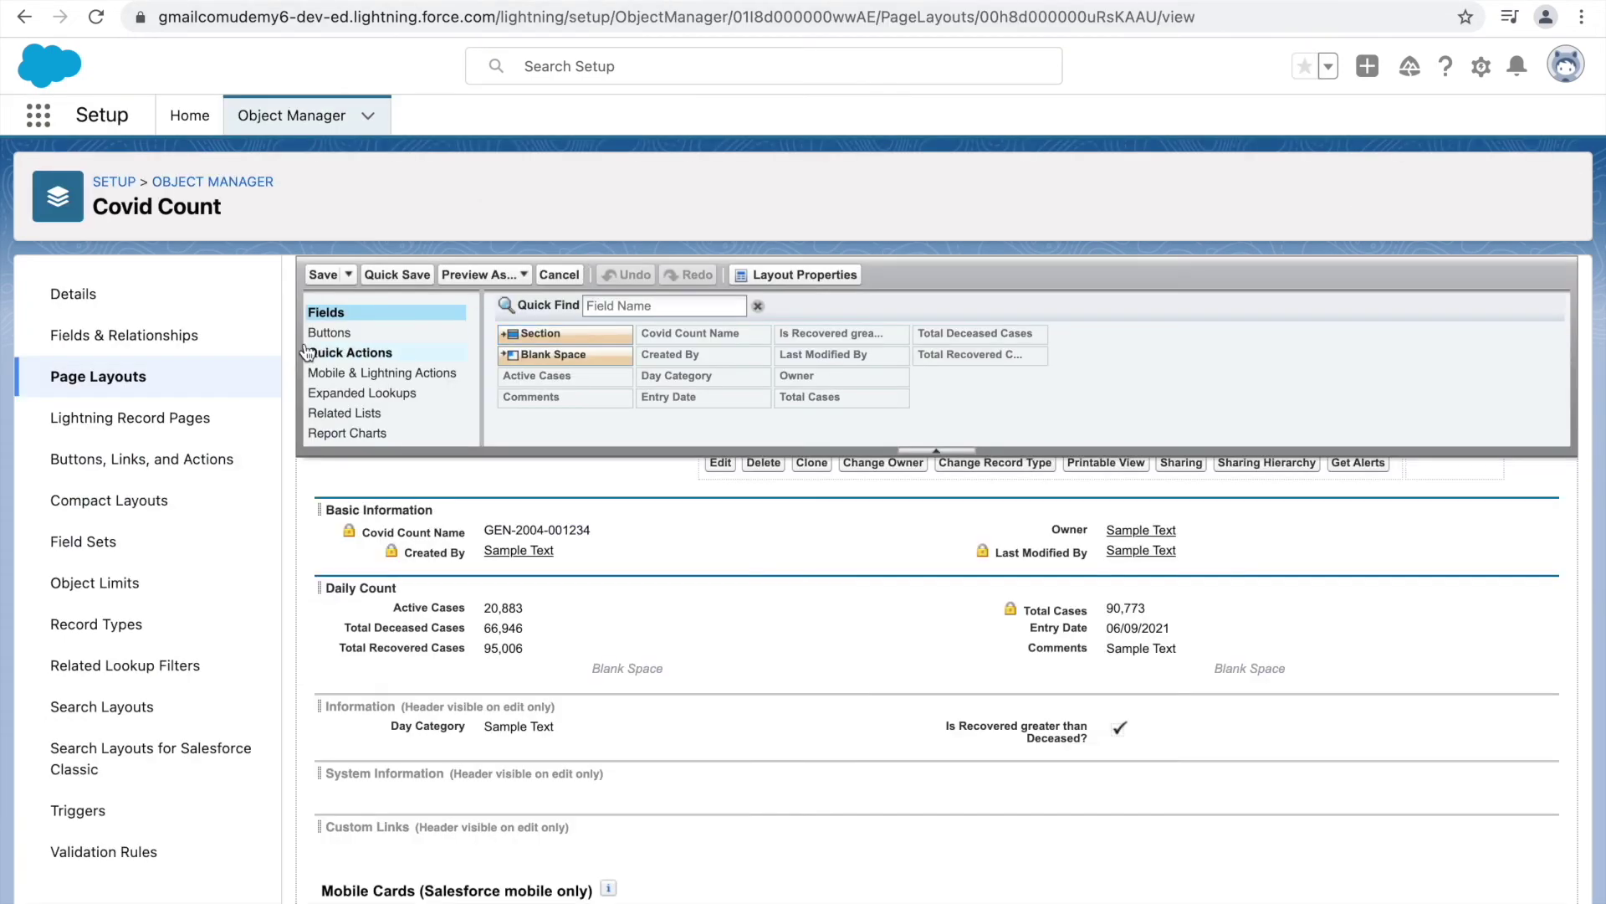
{"action": "left_click", "coordinate": [377, 269]}
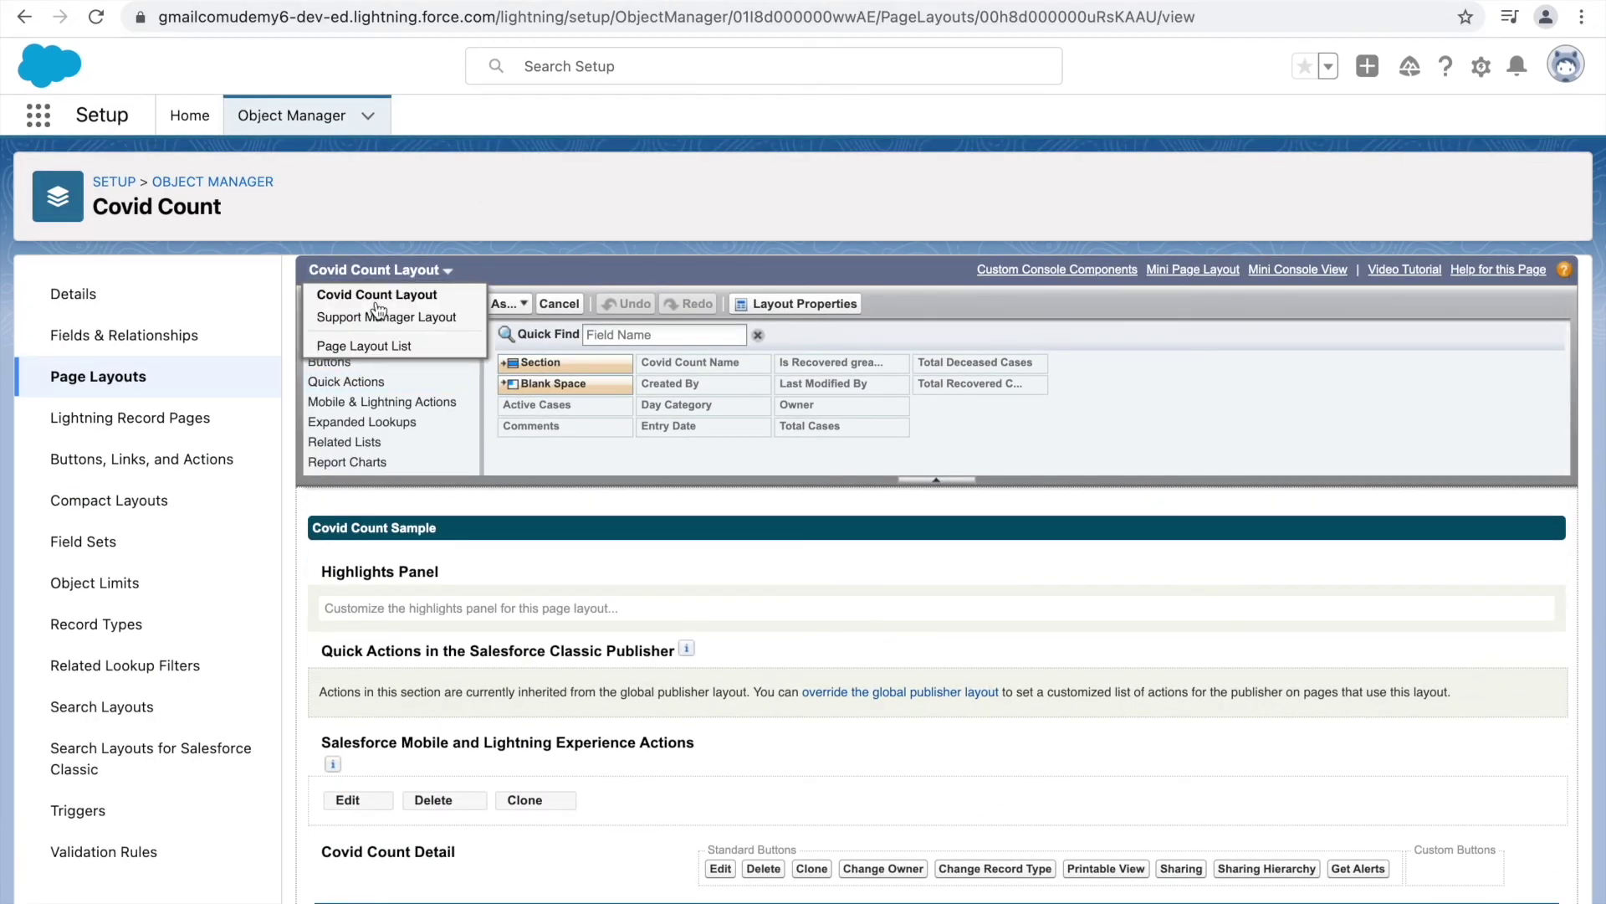
- Switch to Support Manager Layout and open the Comments field's properties to make it Read-Only
{"action": "left_click", "coordinate": [368, 315]}
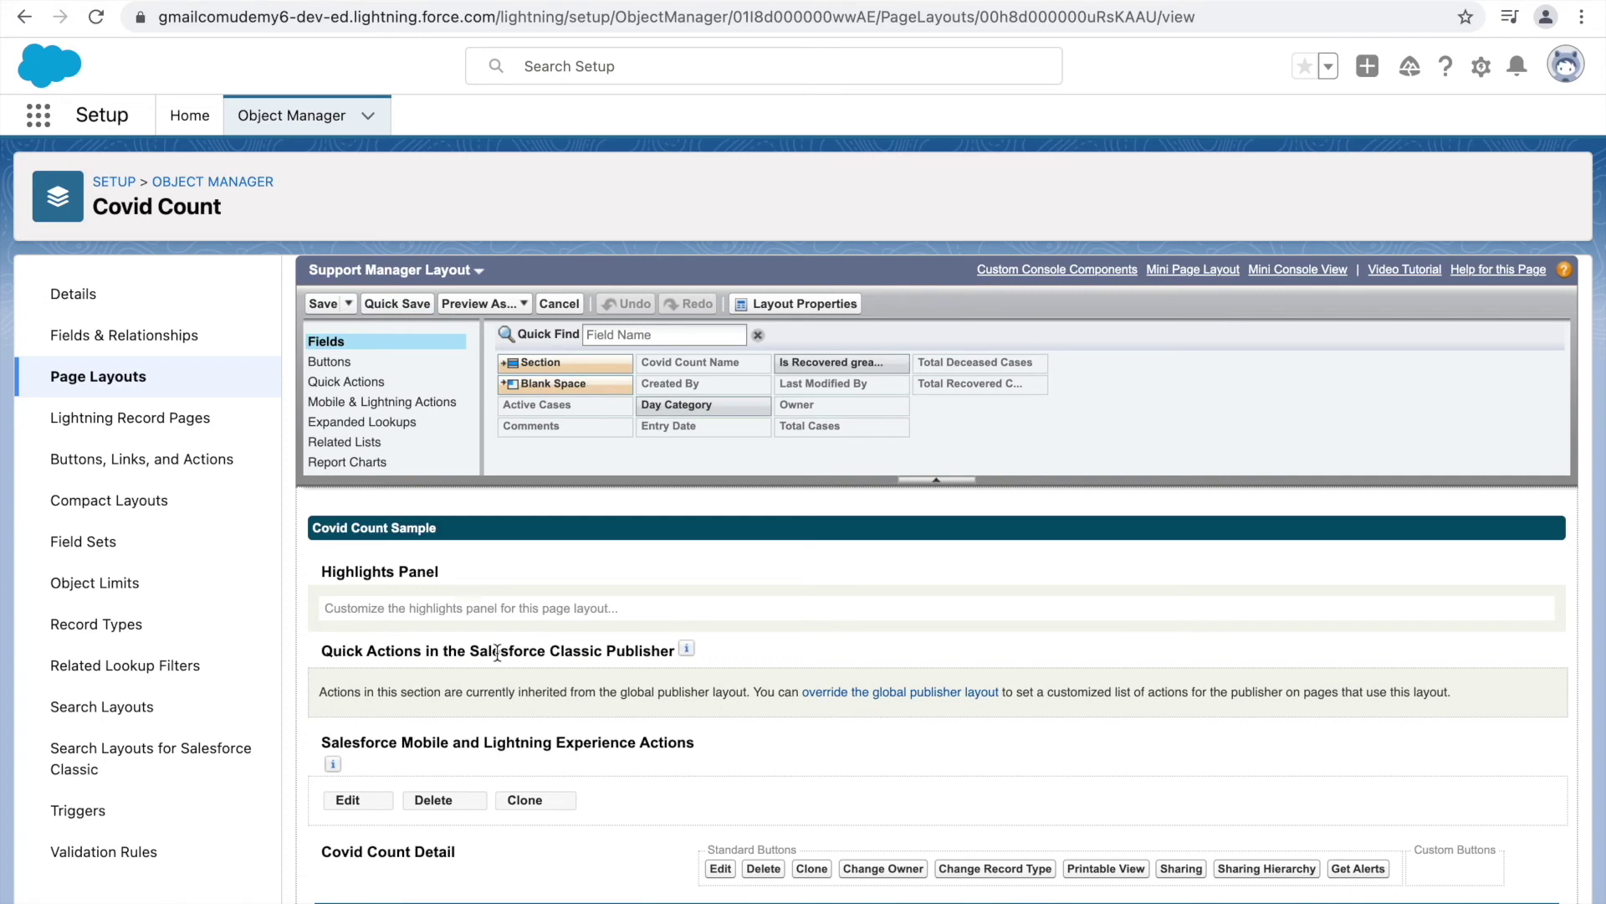
{"action": "scroll", "coordinate": [498, 654], "scroll_direction": "down", "scroll_amount": 5}
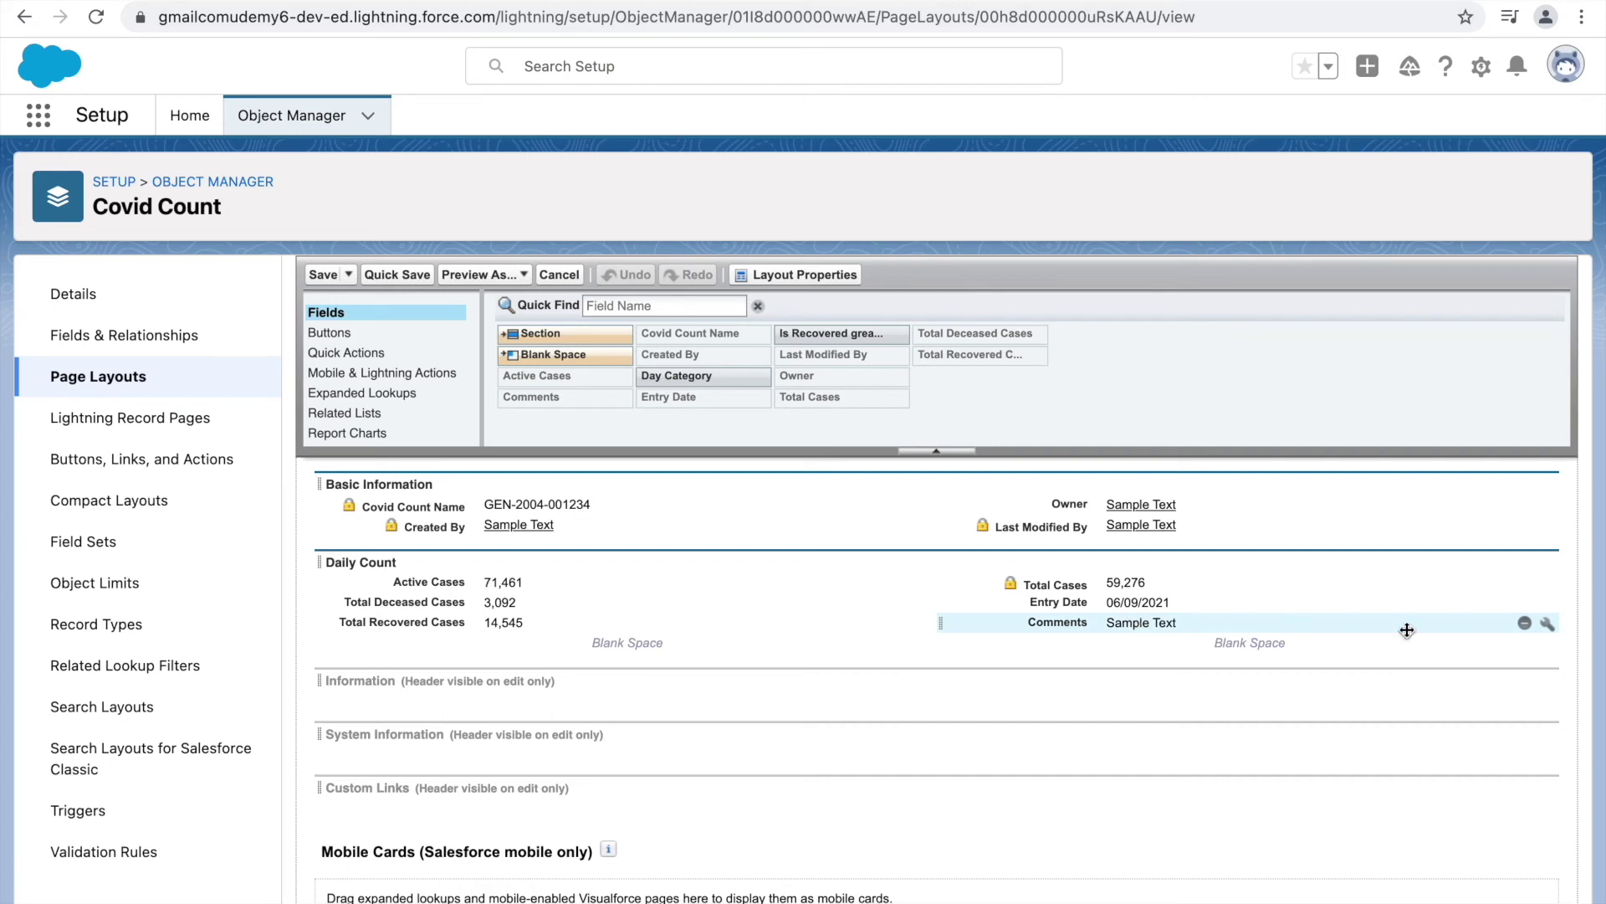
{"action": "left_click", "coordinate": [1547, 625]}
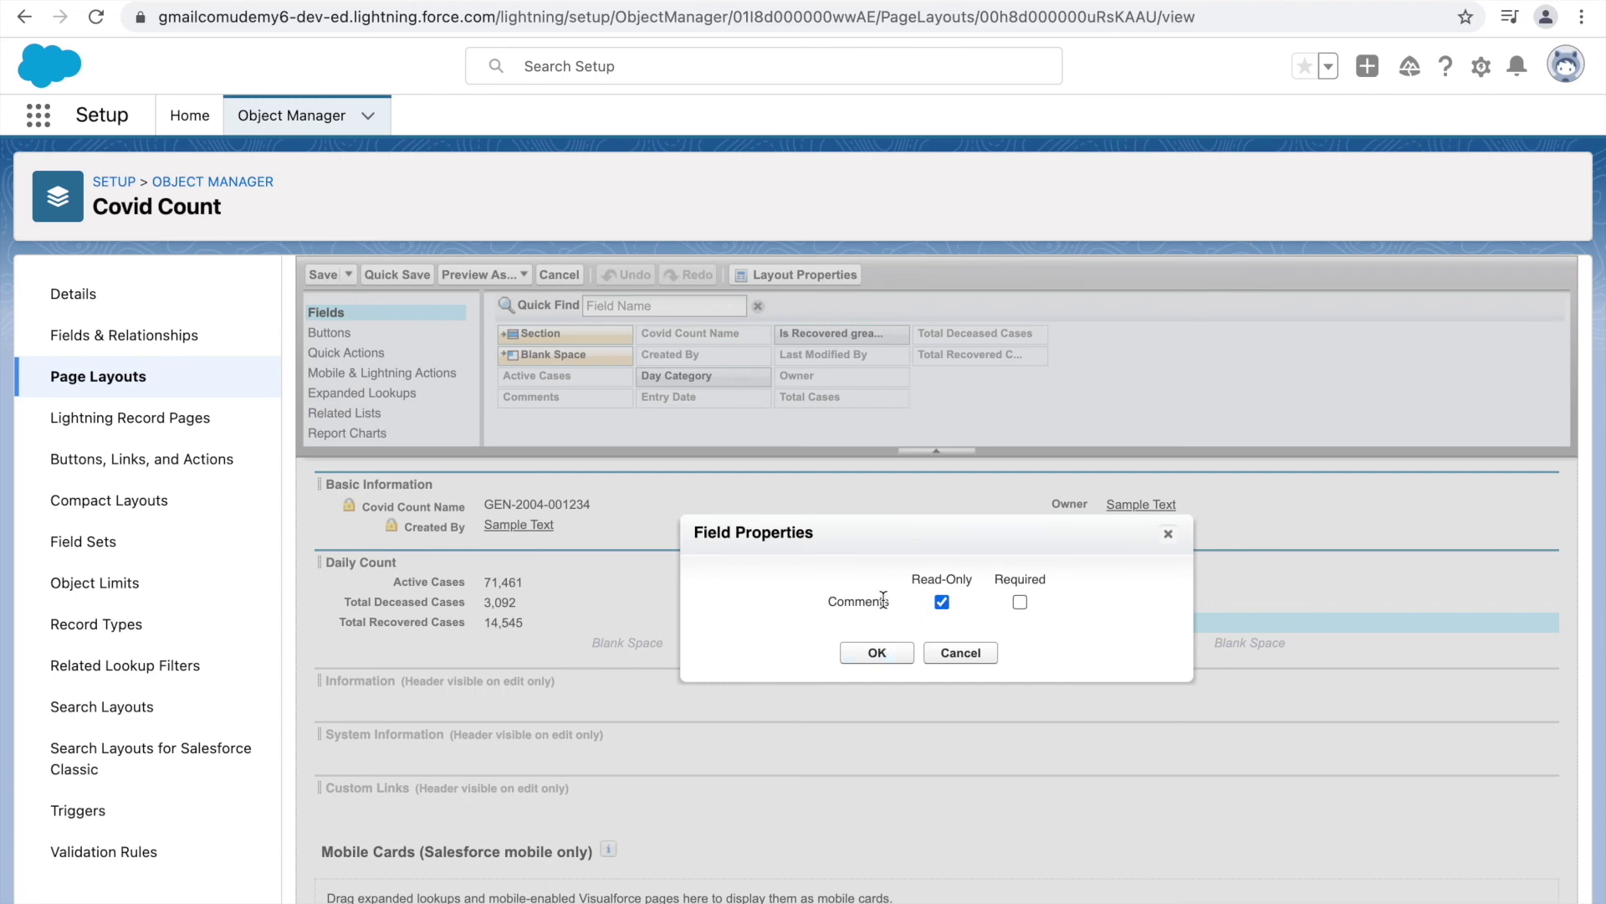
- Confirm the Comments field as read-only, then set the Entry Date field's properties to Required
{"action": "left_click", "coordinate": [875, 652]}
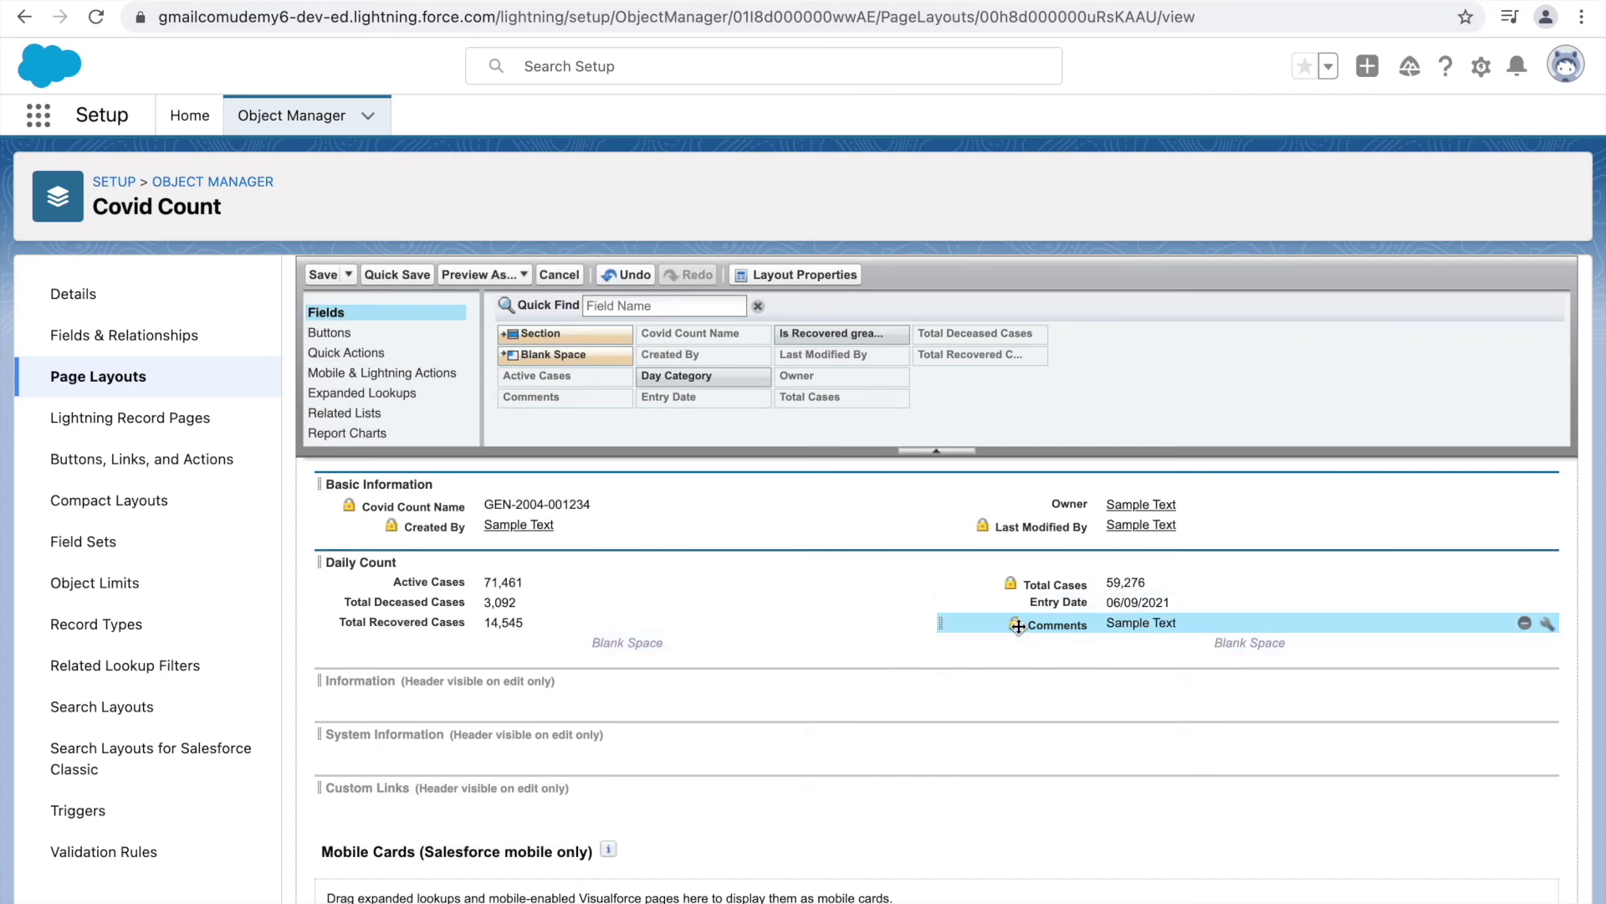
{"action": "mouse_move", "coordinate": [1017, 625]}
{"action": "scroll", "coordinate": [804, 665], "scroll_direction": "up", "scroll_amount": 1}
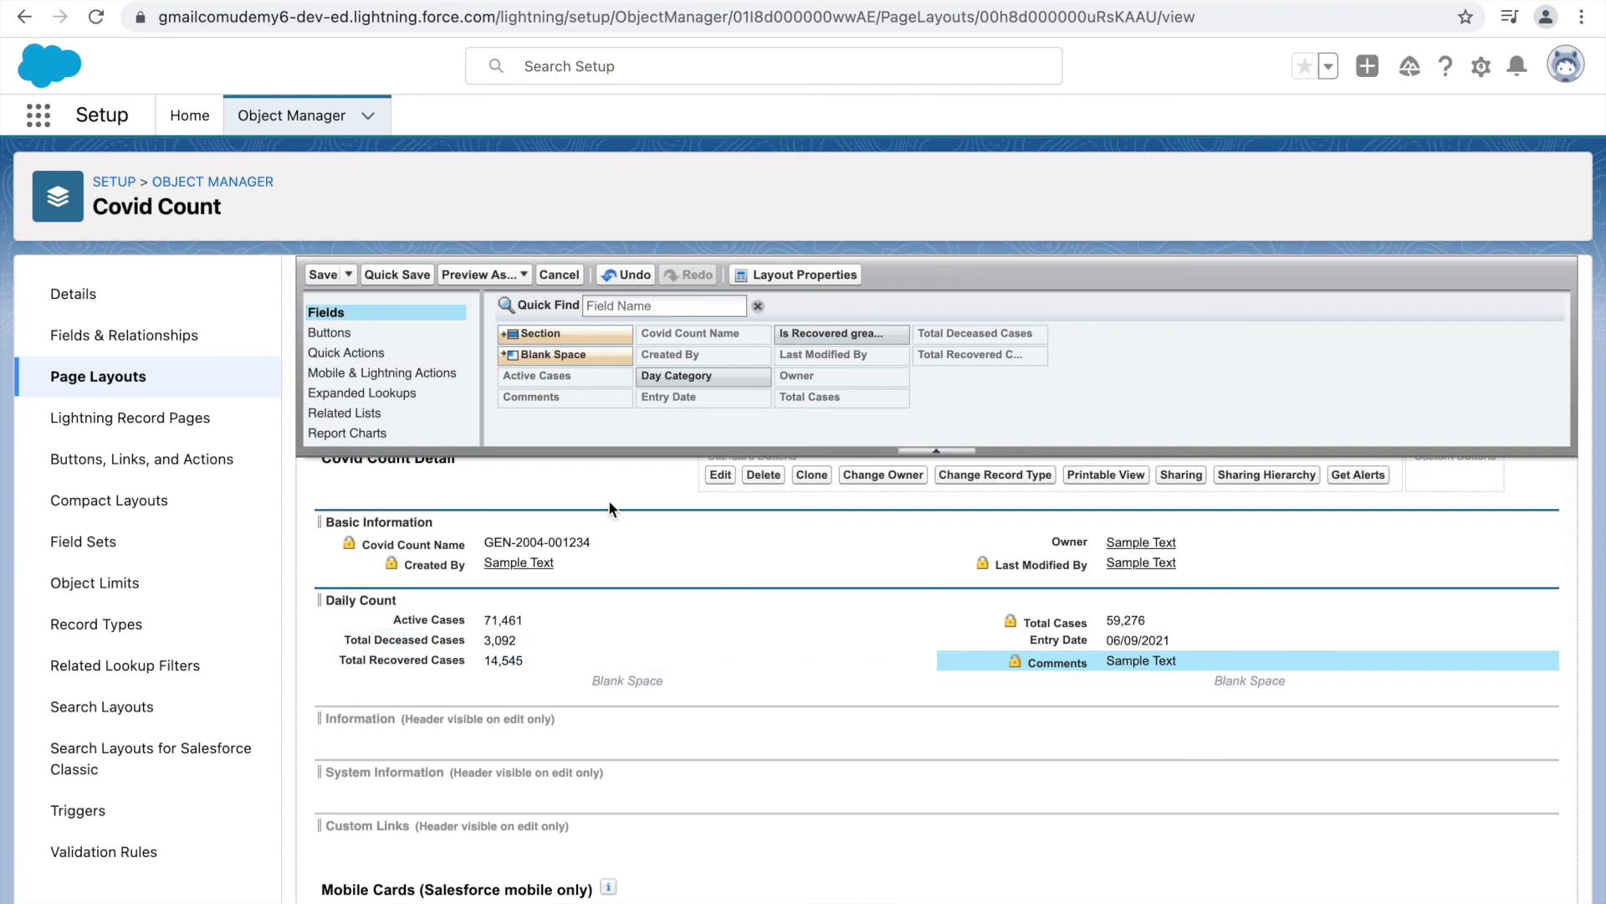
{"action": "scroll", "coordinate": [606, 547], "scroll_direction": "up", "scroll_amount": 1}
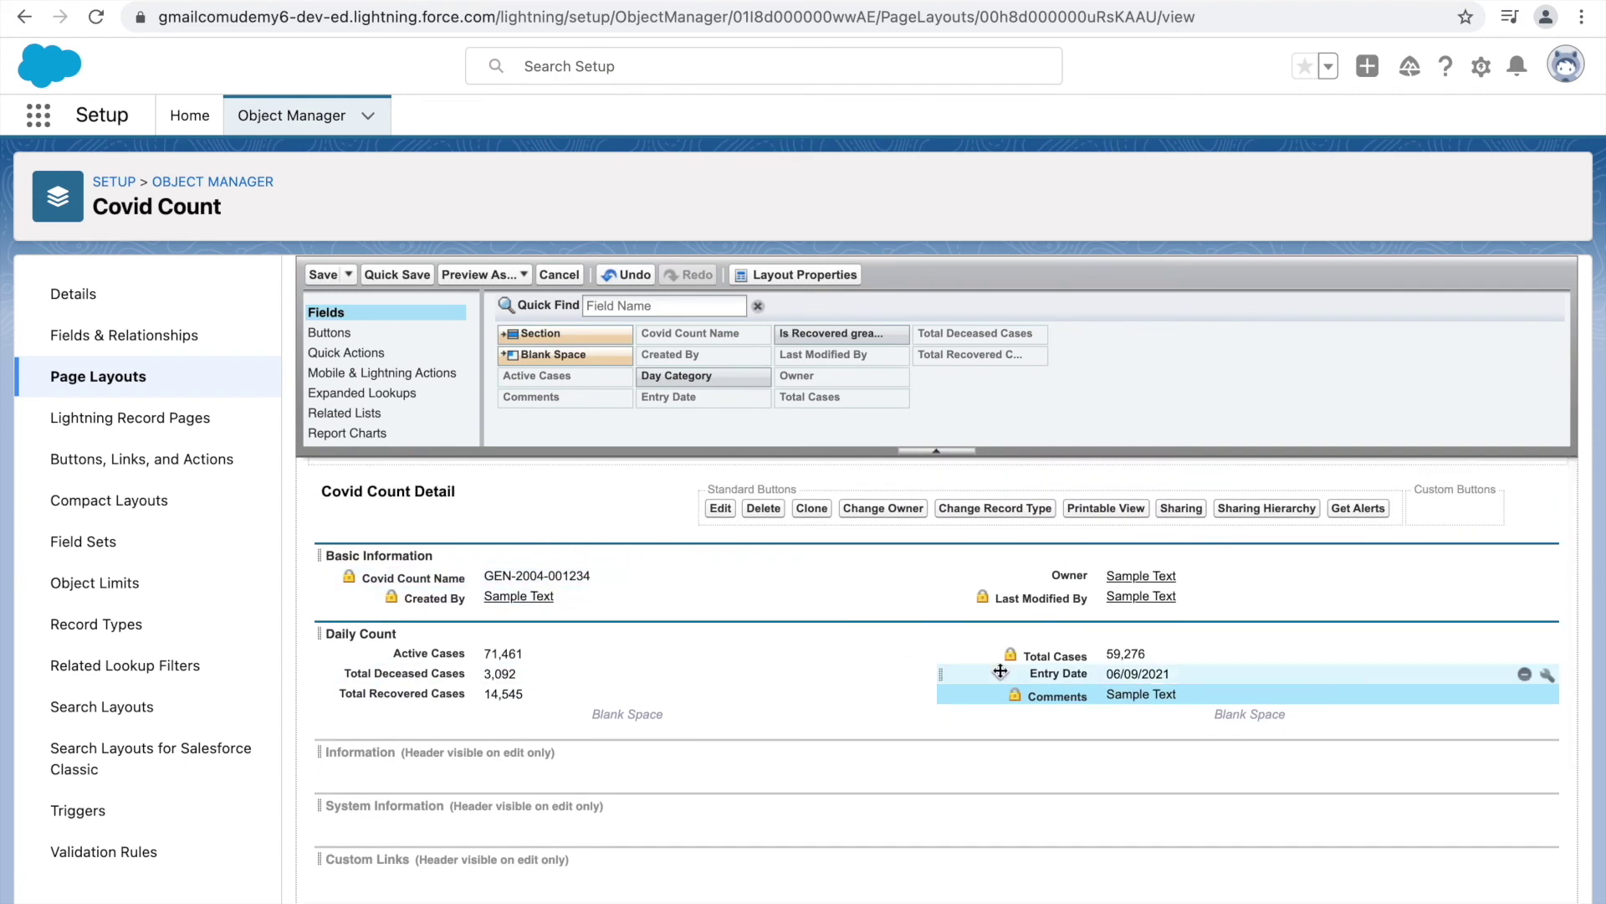
{"action": "left_click", "coordinate": [1541, 674]}
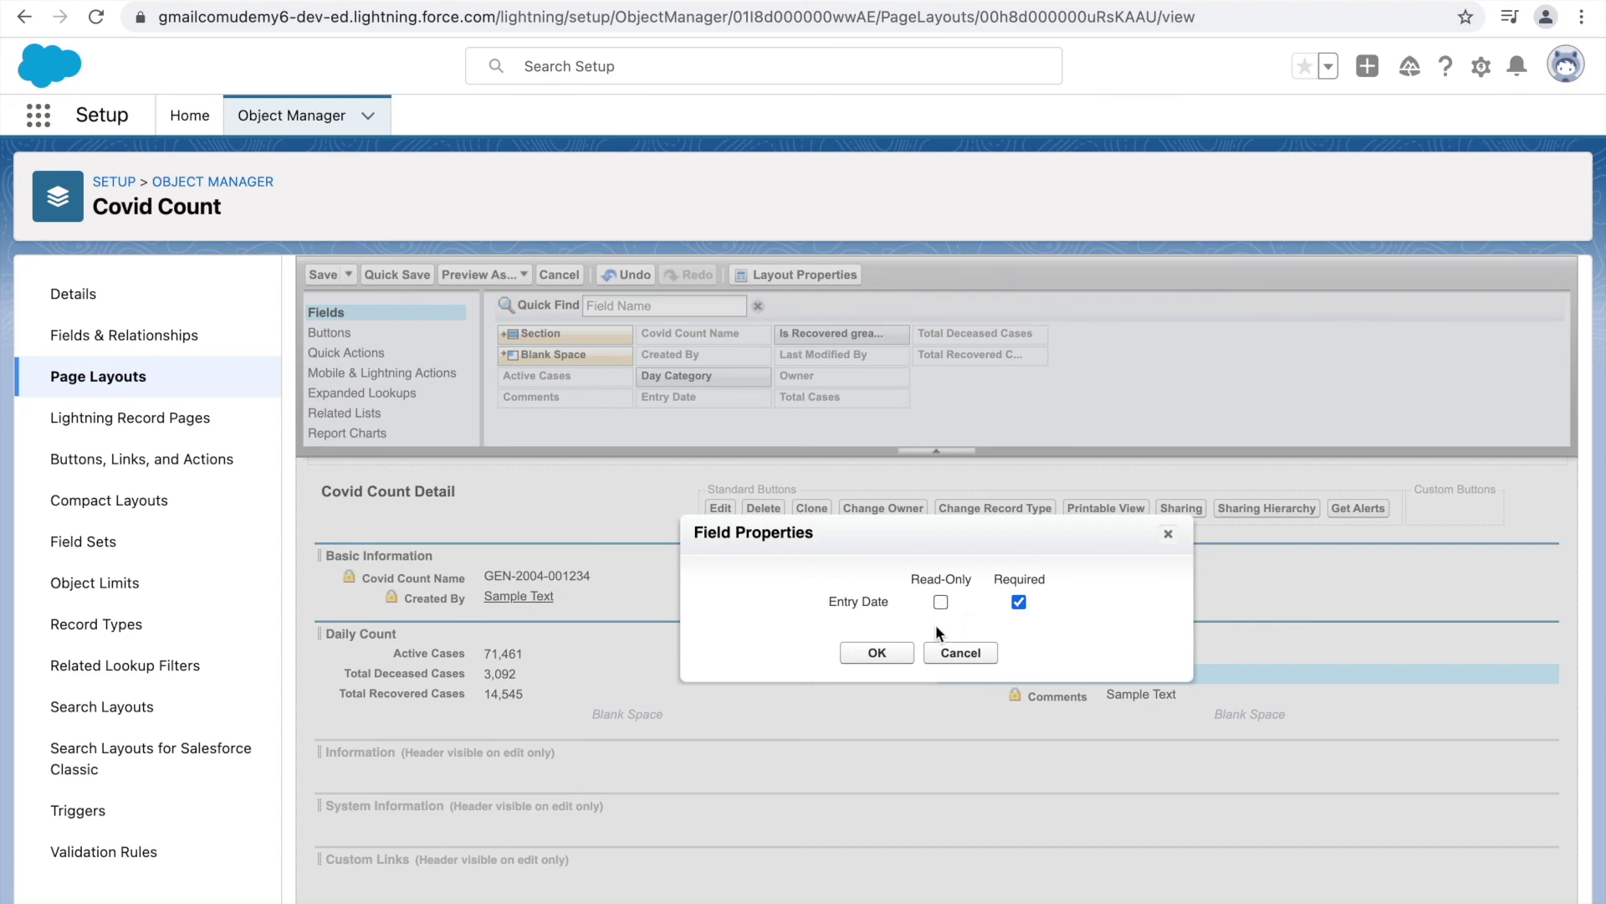
{"action": "left_click", "coordinate": [877, 654]}
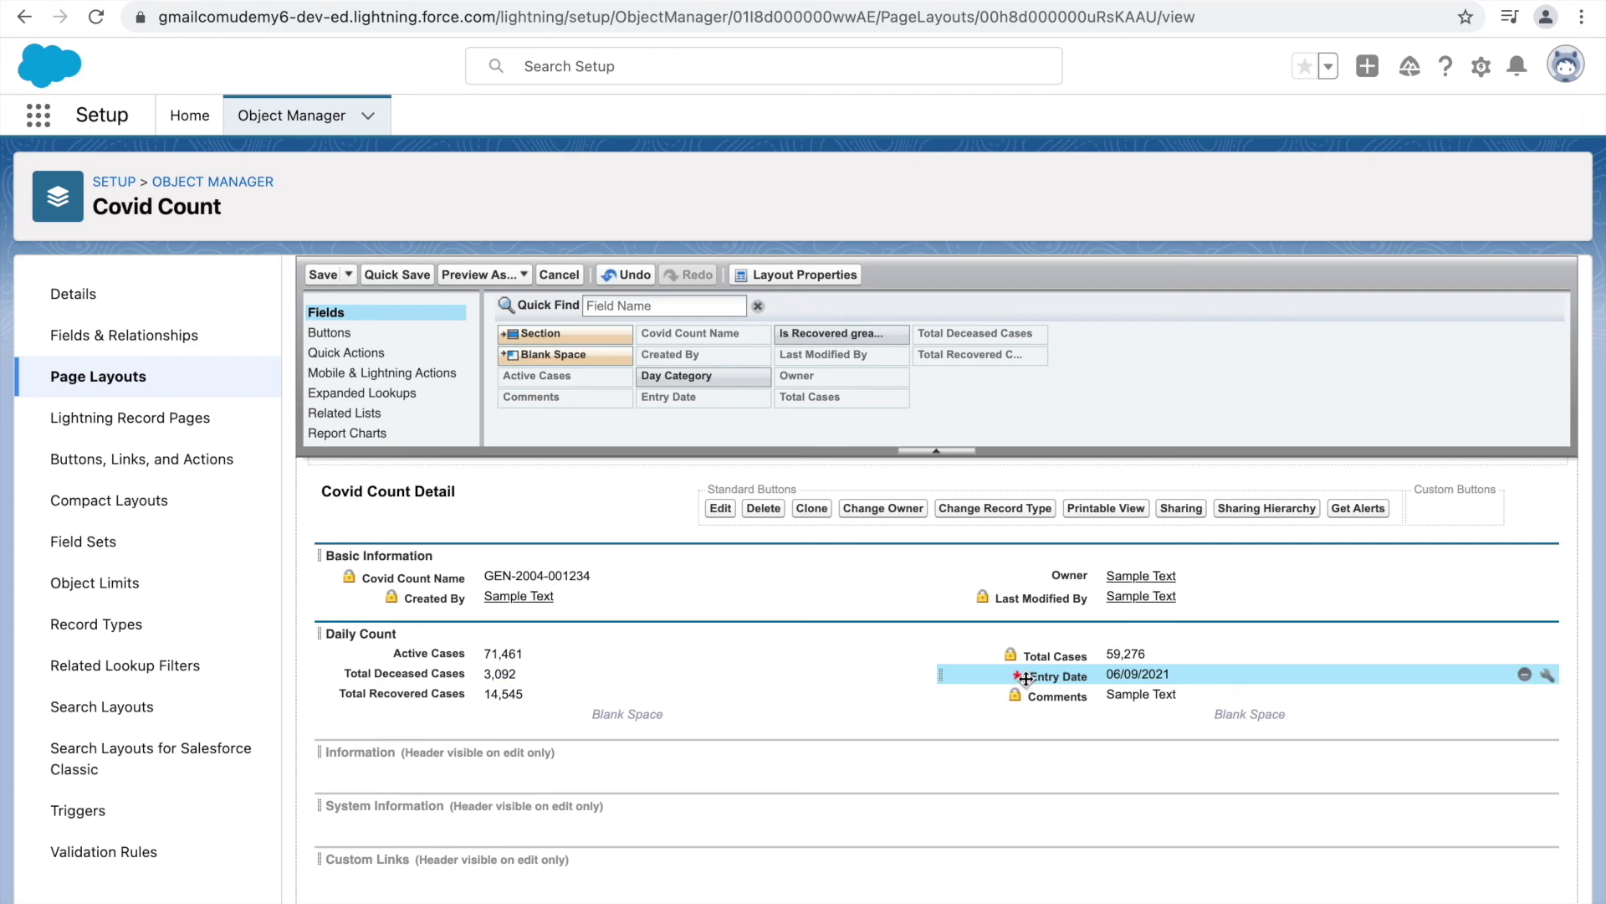
- Save the Support Manager Layout edits, returning to the Covid Count Page Layouts list
{"action": "left_click", "coordinate": [323, 276]}
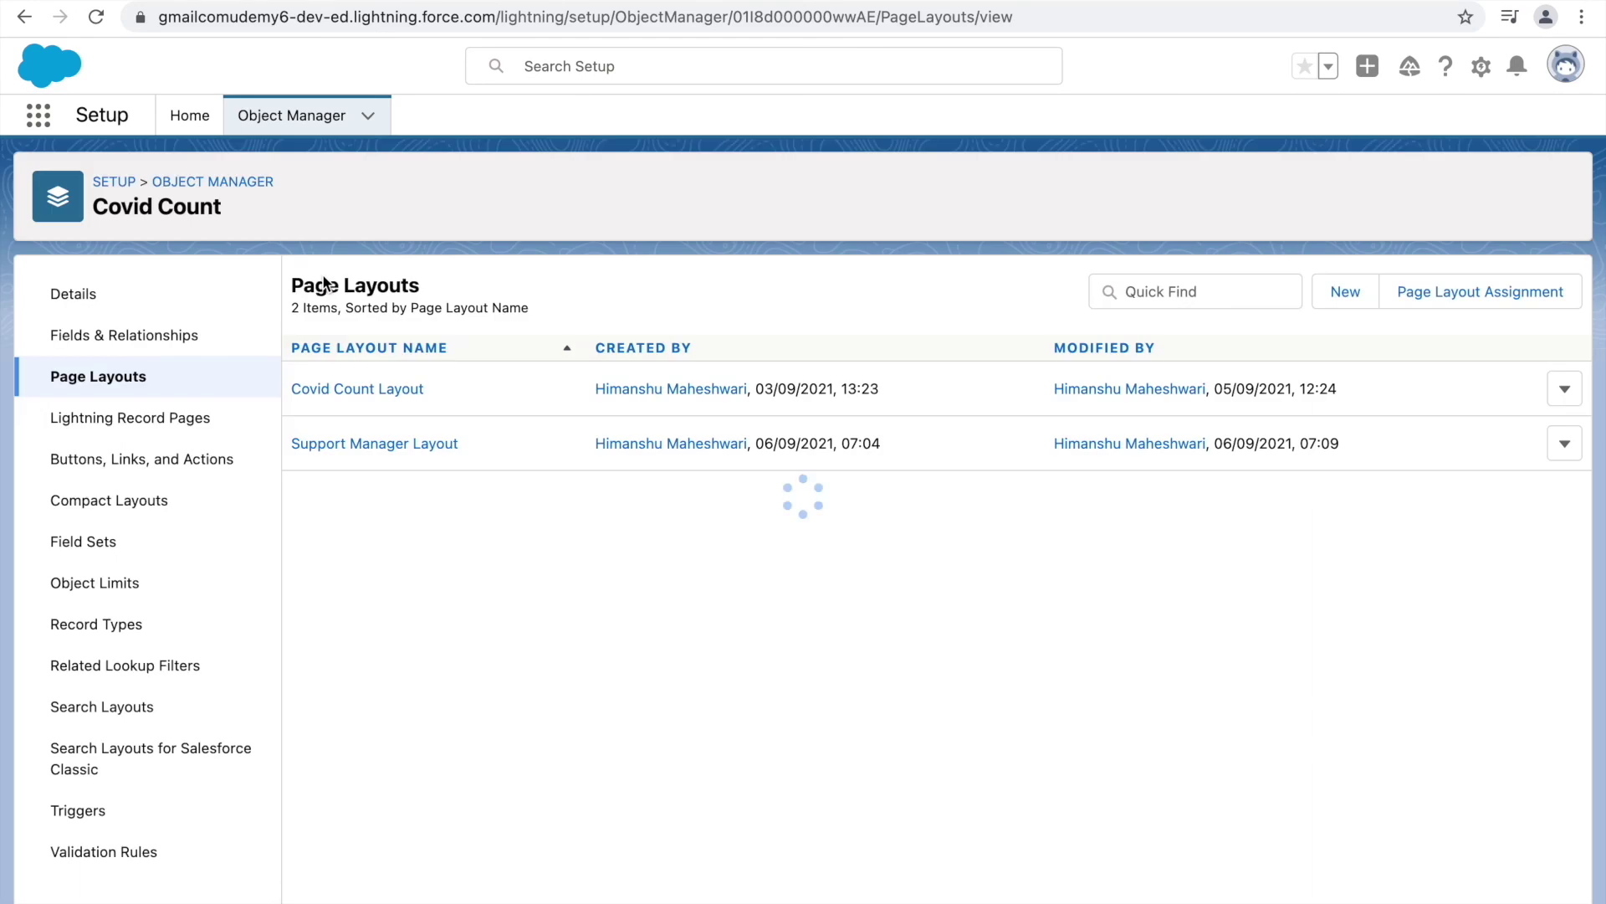